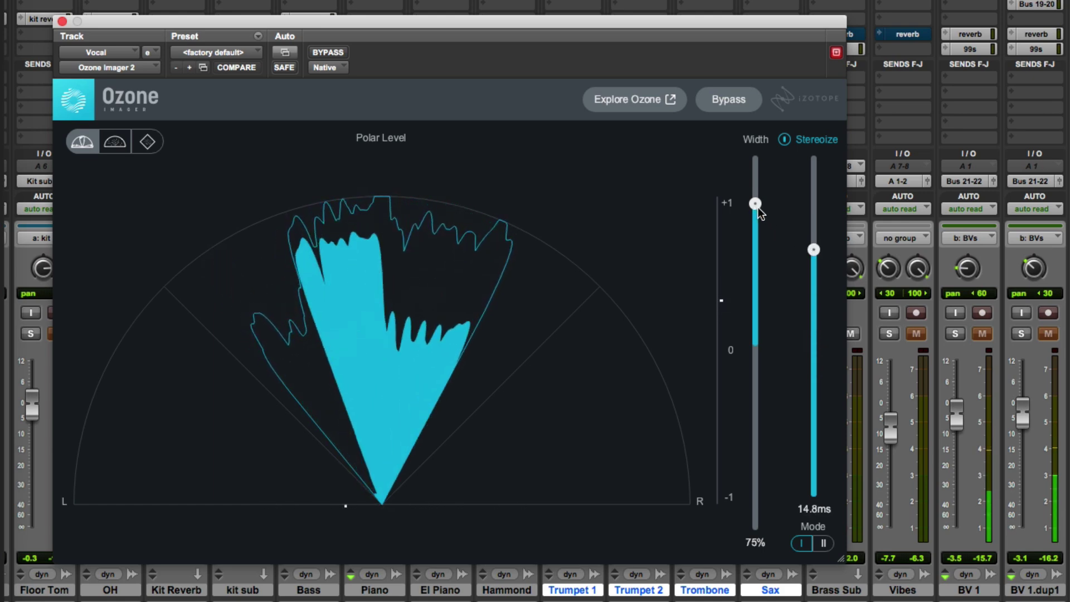
Pull the Vocal's Width slider down and settle it exactly at 0%, with Stereoize left off.
left_click_drag(755, 204, 755, 352)
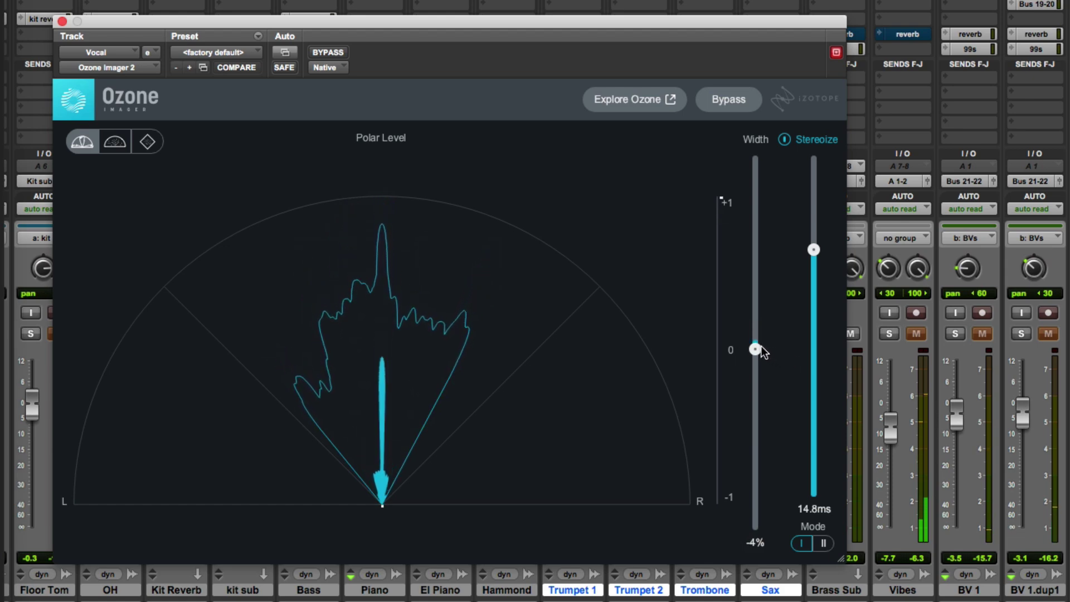
left_click_drag(759, 348, 768, 222)
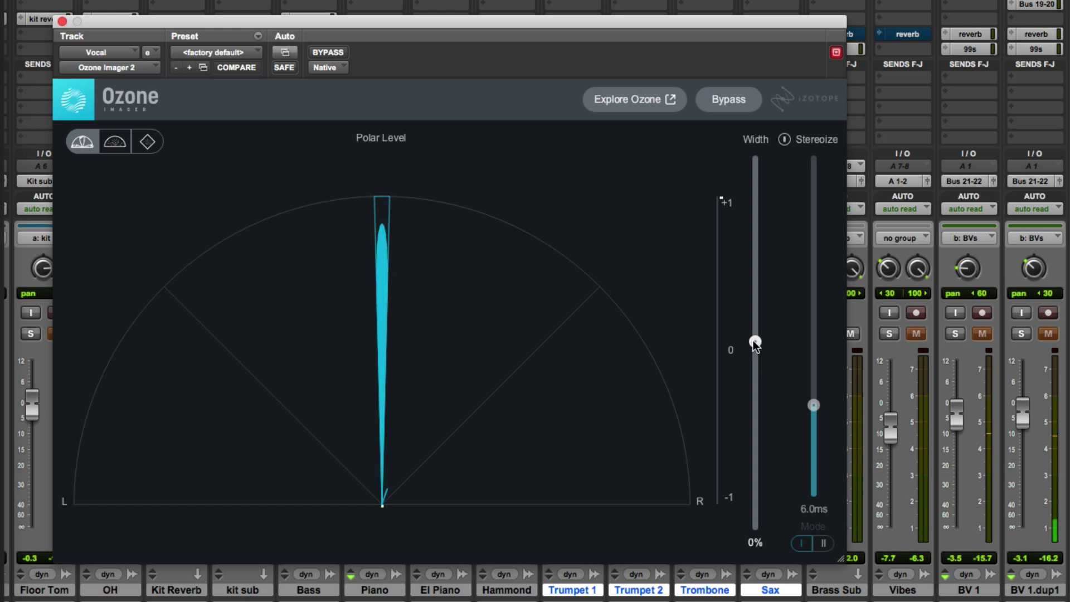
Reset the vocal Width to its 0% default and enable Stereoize at 6.0 ms in Mode I.
left_click_drag(751, 211, 756, 391)
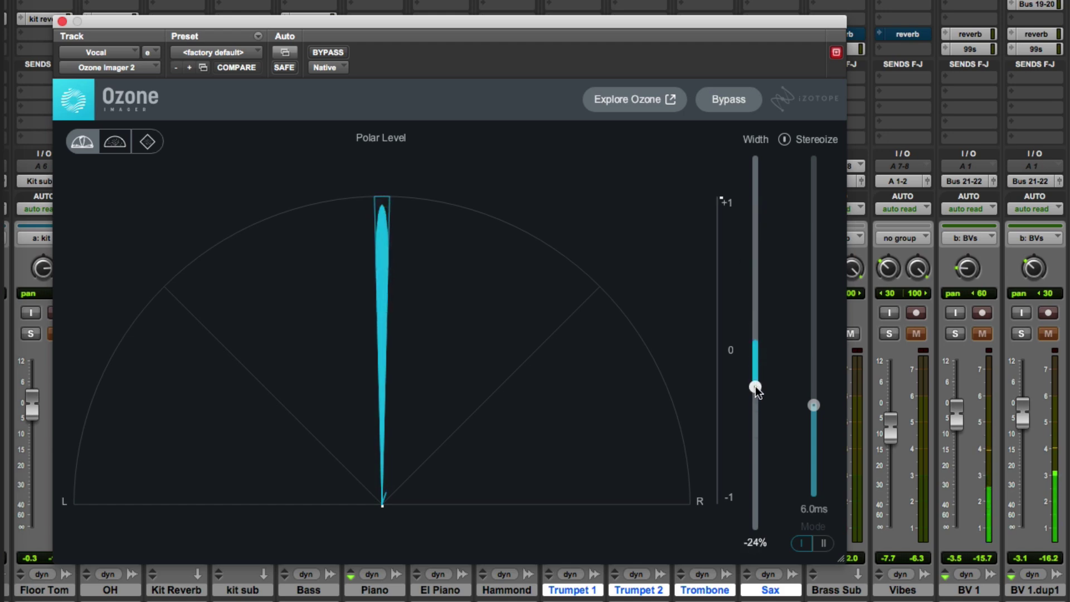
left_click(755, 388, "alt")
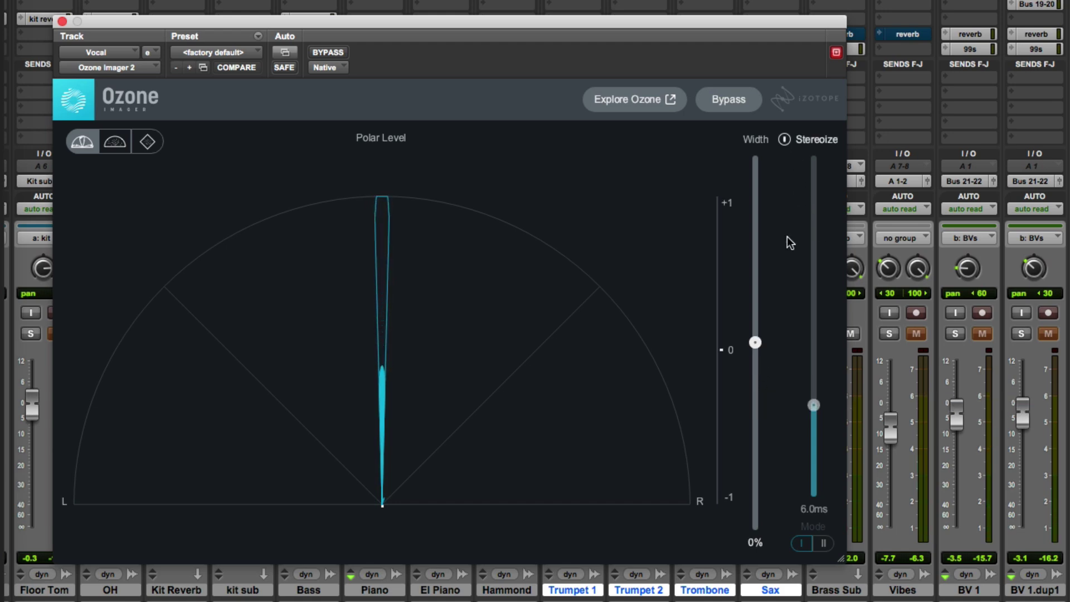
left_click(784, 139)
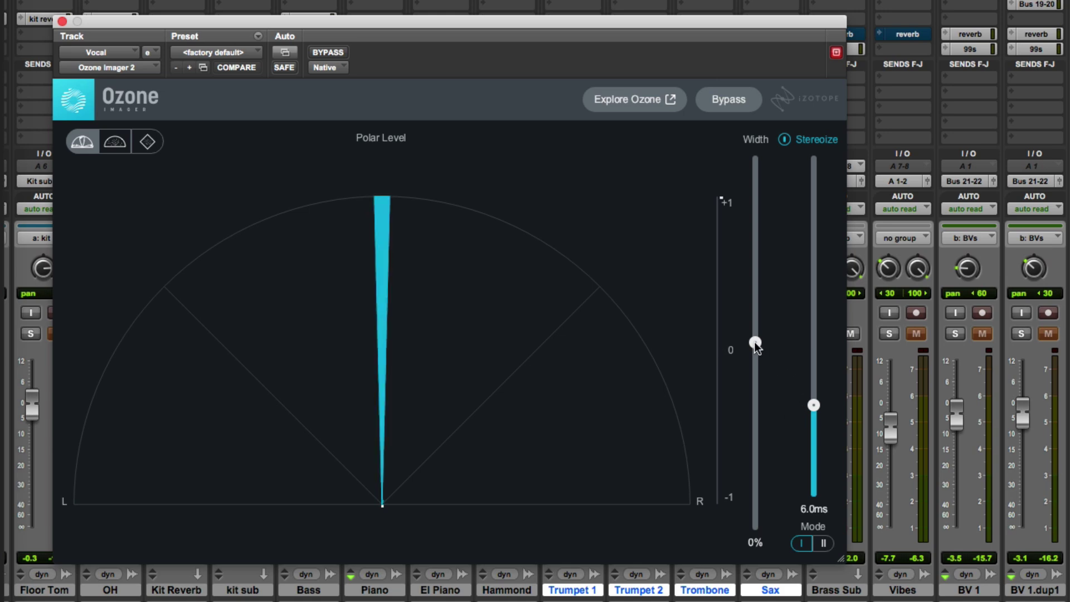
Raise the vocal Width to 69% and the Stereoize delay to about 18.1 ms.
left_click_drag(755, 342, 755, 204)
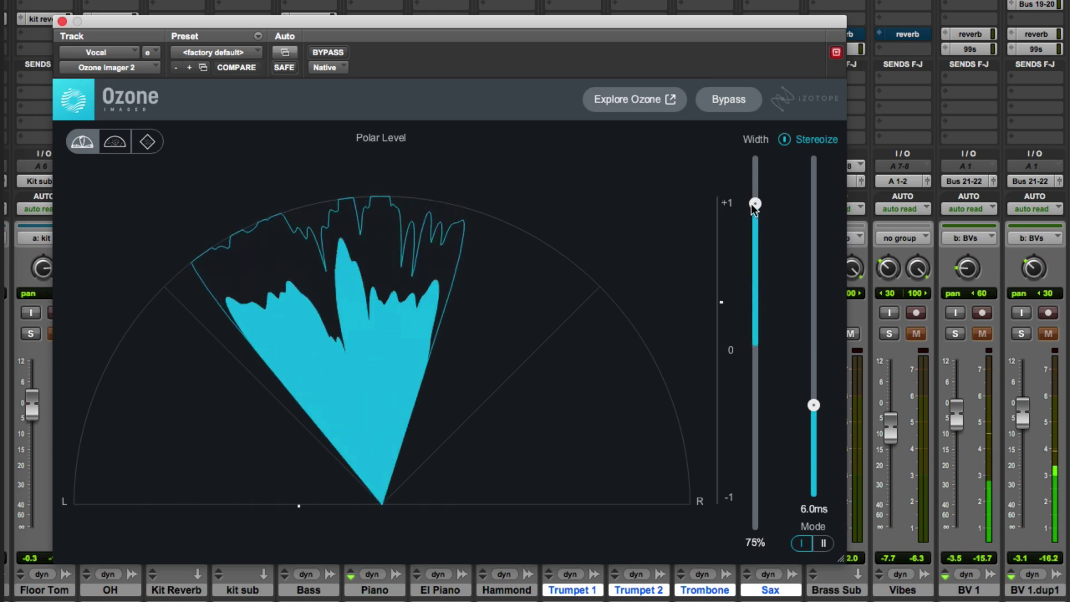
left_click_drag(815, 404, 821, 252)
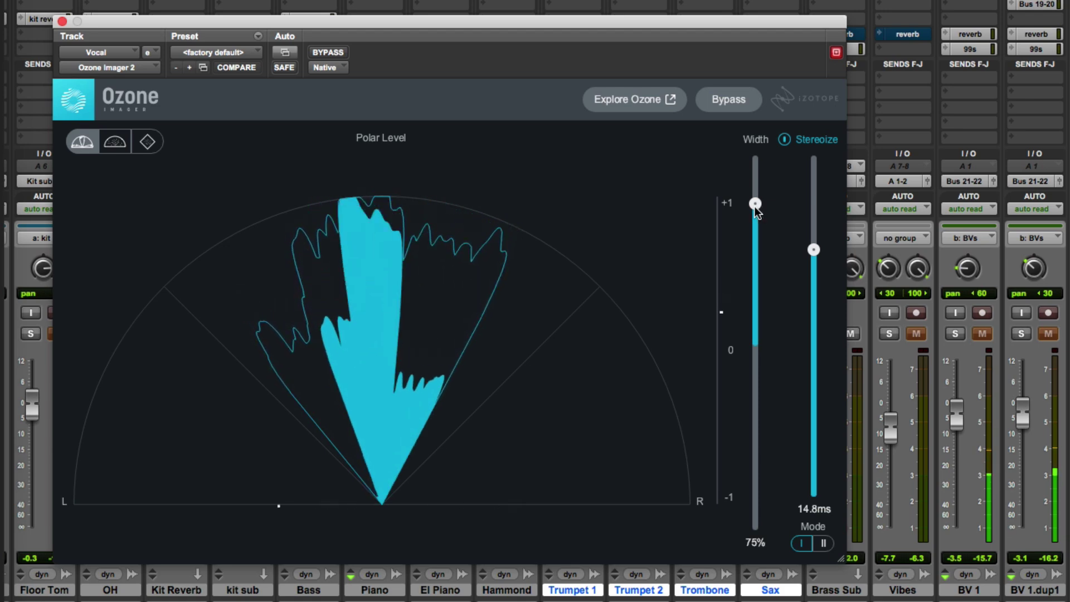
left_click_drag(755, 206, 738, 350)
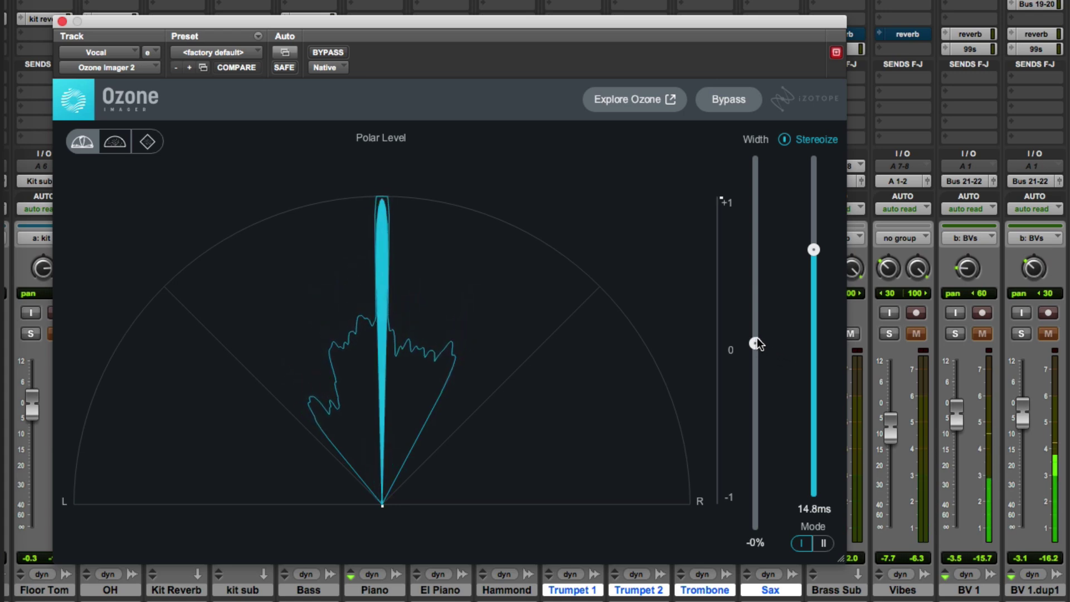
left_click_drag(765, 245, 769, 223)
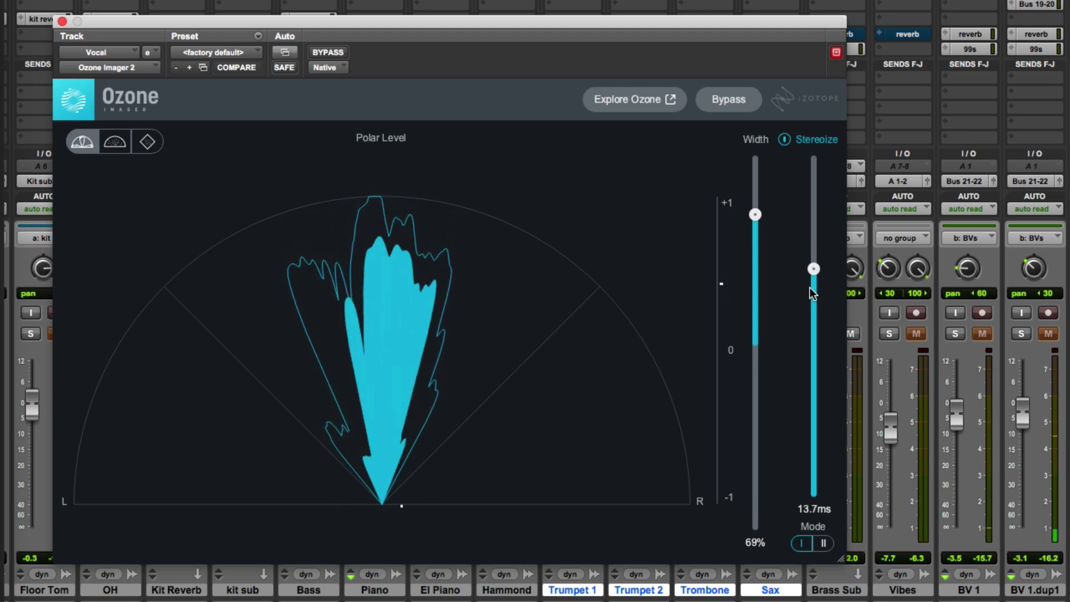
left_click_drag(812, 373, 814, 191)
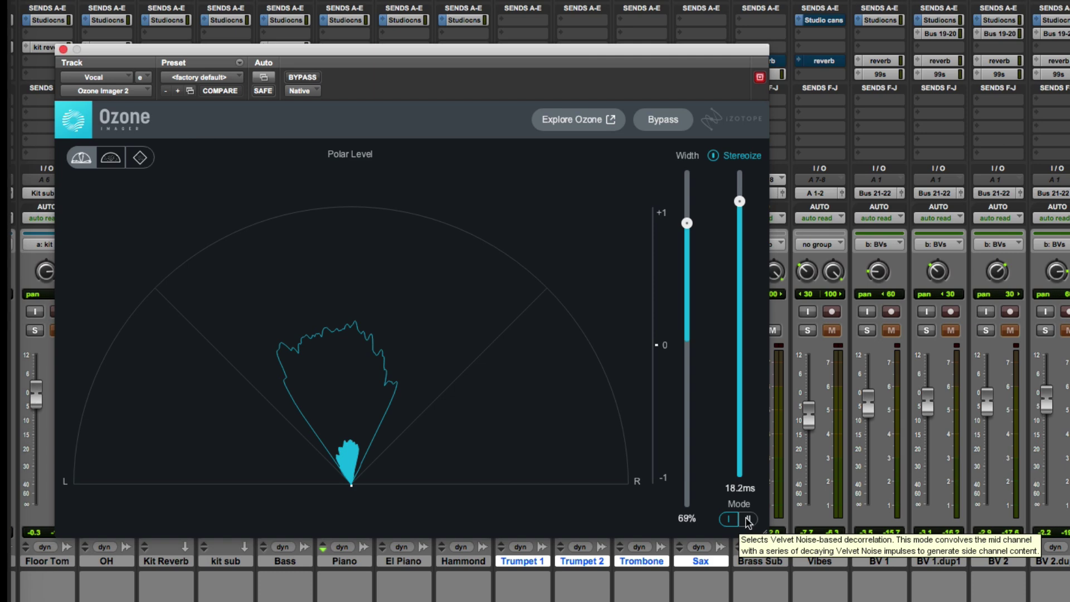
Select Stereoize Mode II and bring its delay from minimum back up to 19.3 ms.
left_click(748, 519)
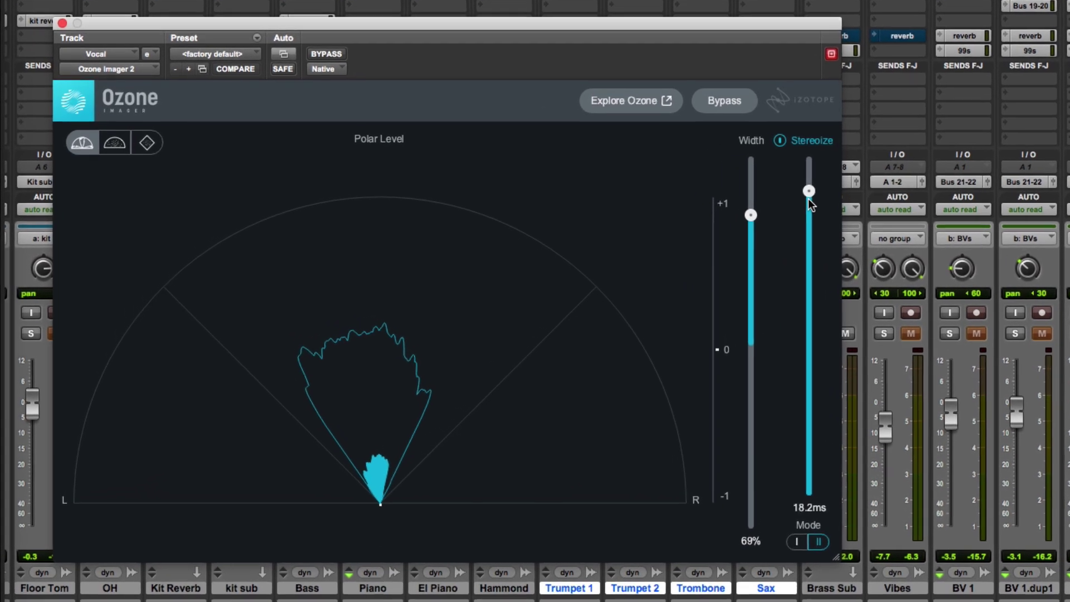
left_click_drag(809, 195, 811, 510)
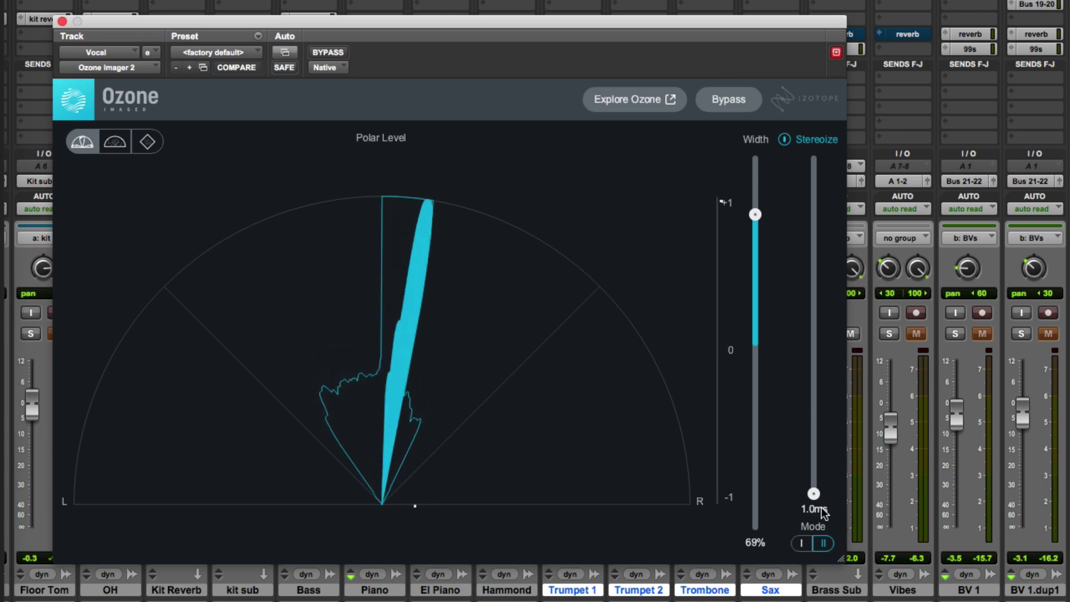
left_click_drag(814, 495, 834, 189)
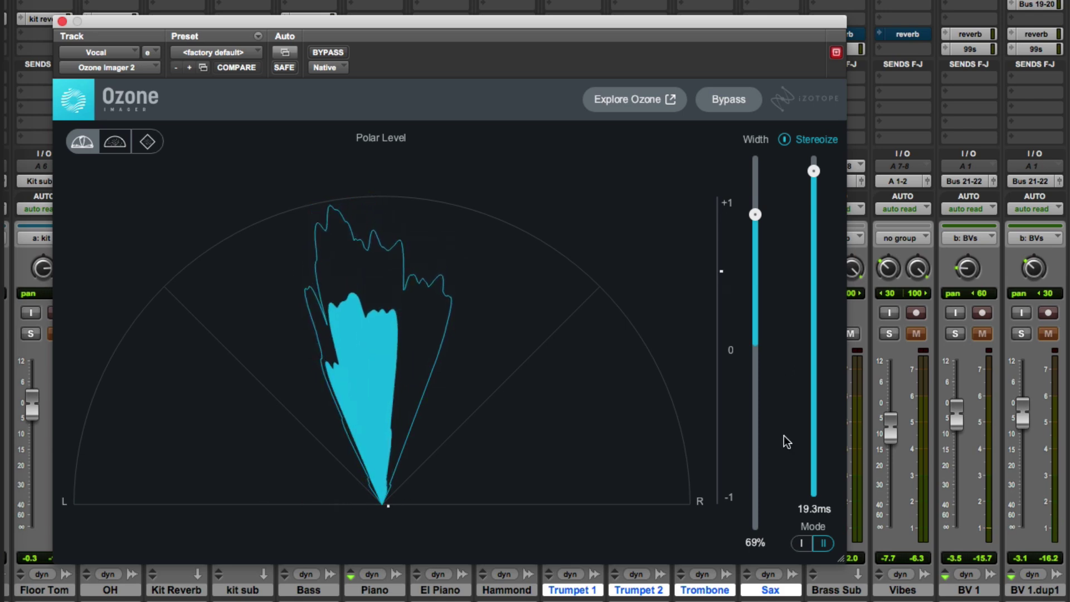
After trying Mode I and 94% width, settle on 67% Width with Mode II Stereoize at 19.1 ms.
left_click(801, 545)
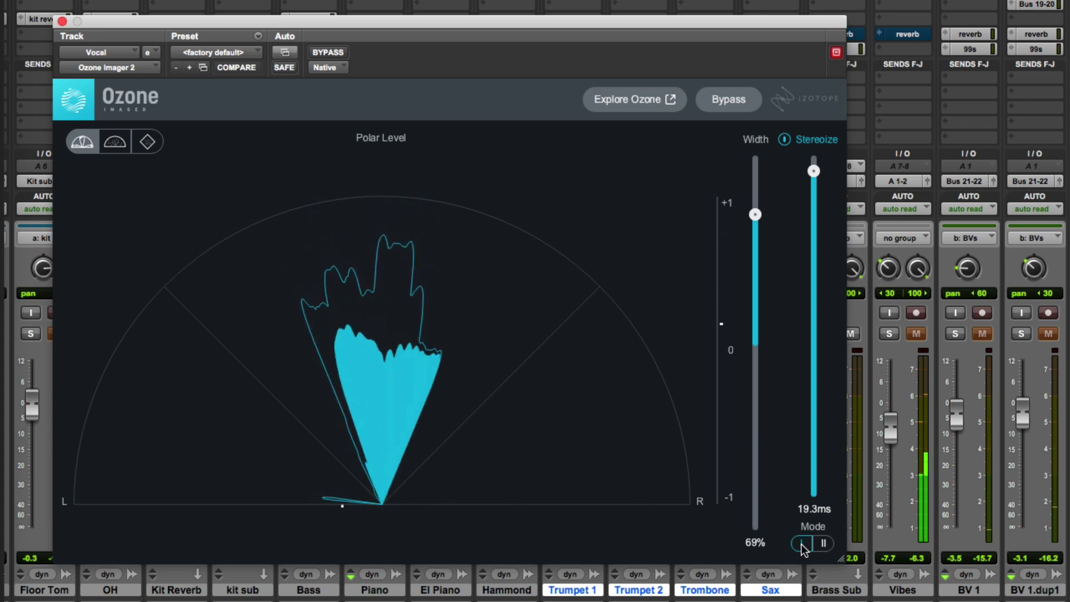
left_click_drag(755, 214, 760, 168)
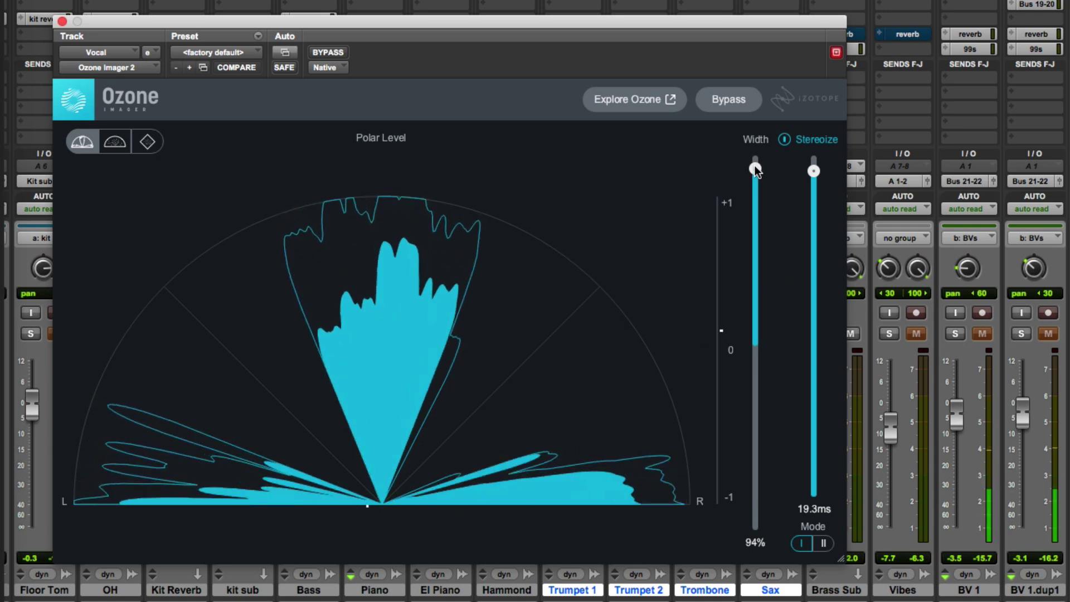
left_click_drag(754, 172, 747, 221)
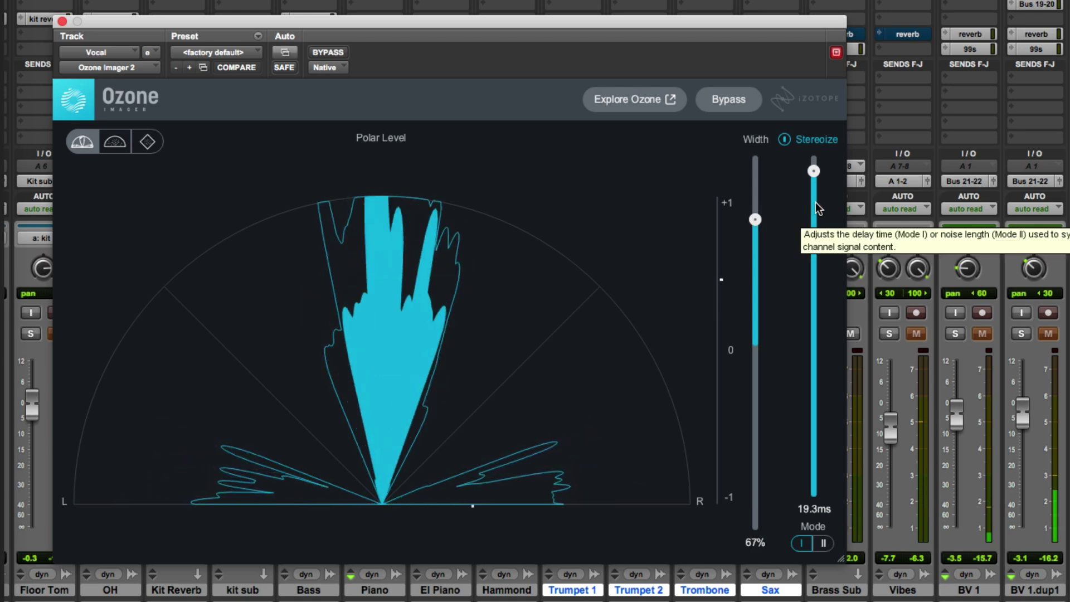
left_click_drag(811, 173, 814, 204)
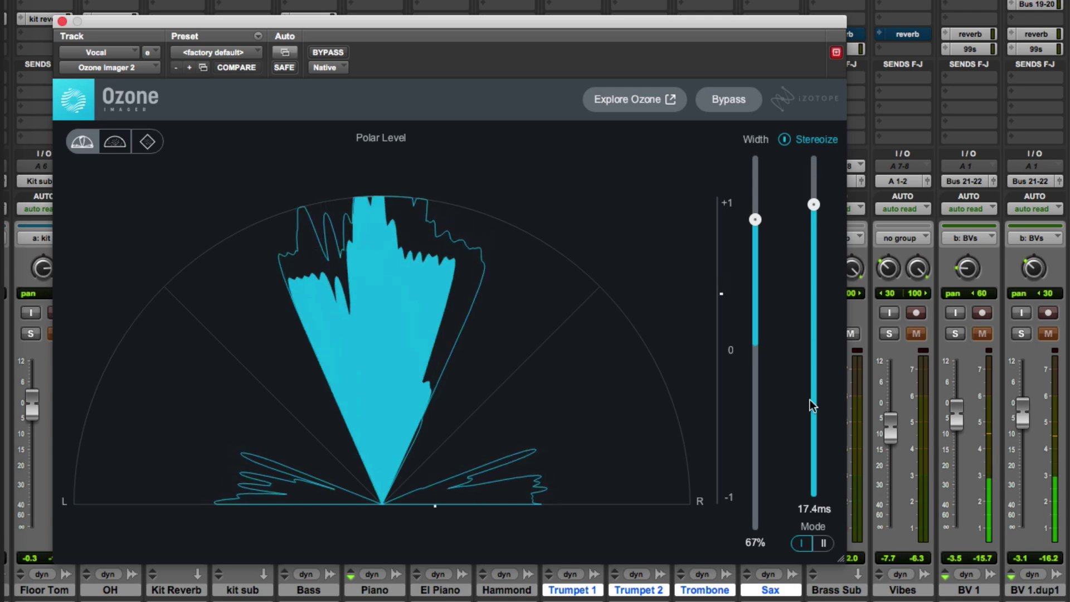
left_click(823, 543)
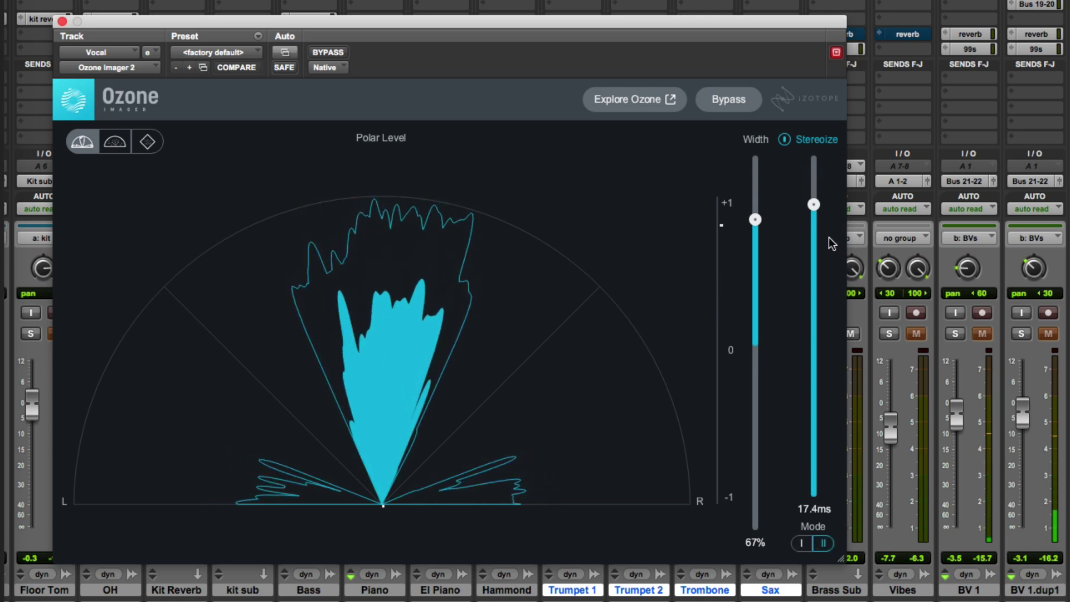
left_click_drag(813, 203, 815, 175)
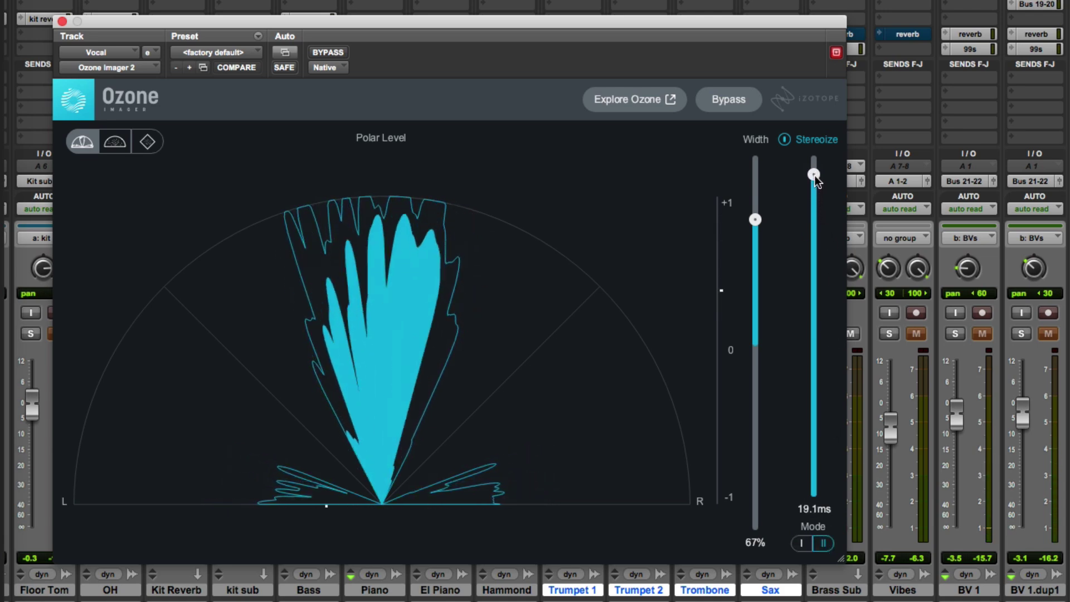
left_click(724, 98)
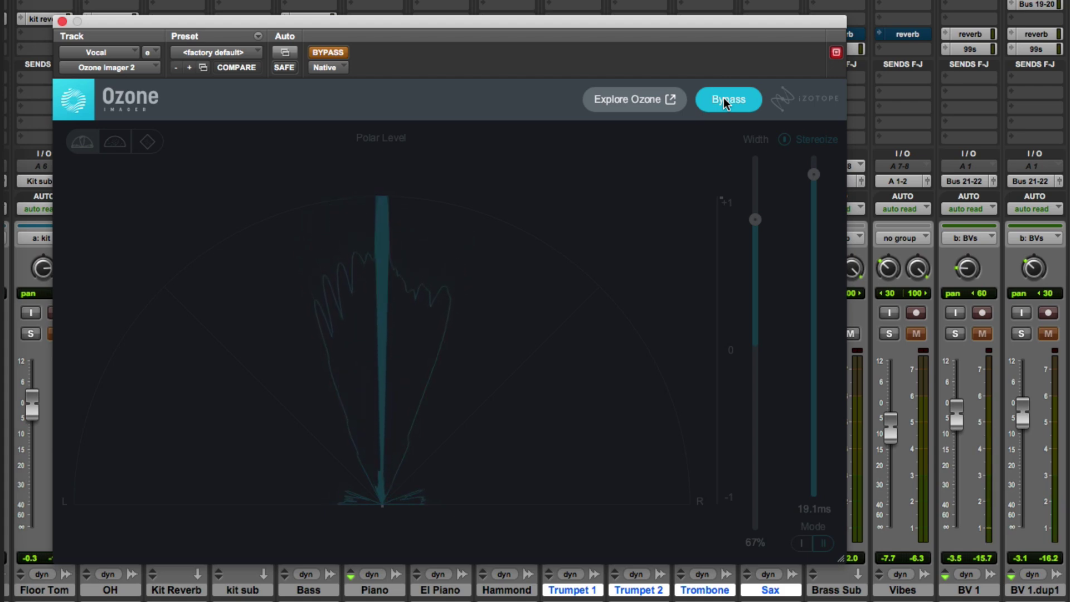
left_click(723, 98)
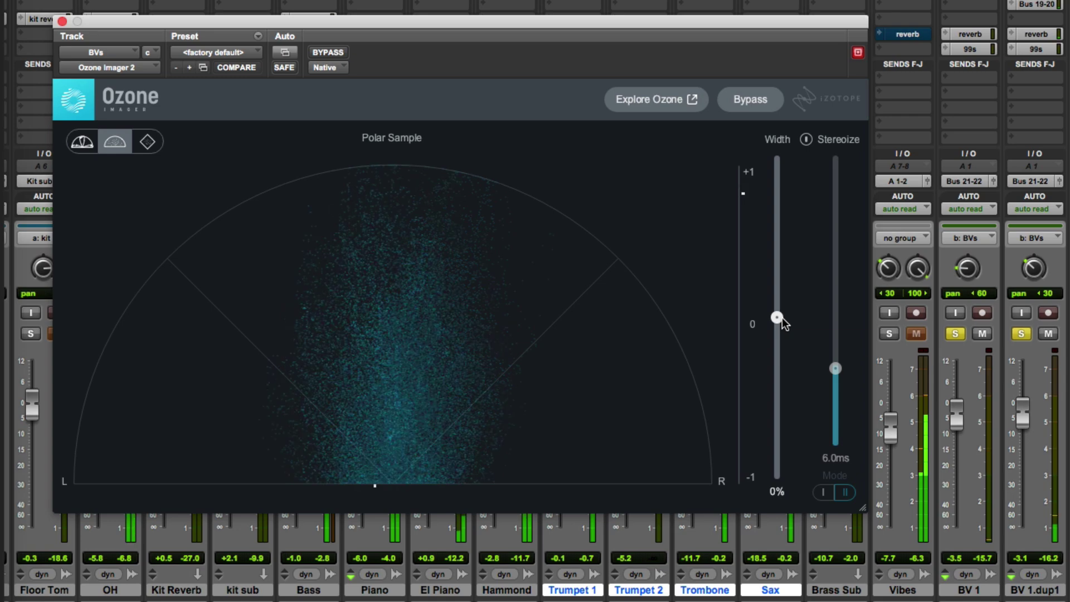
Drag the BVs instance's Width slider up to 98%.
left_click_drag(783, 320, 783, 162)
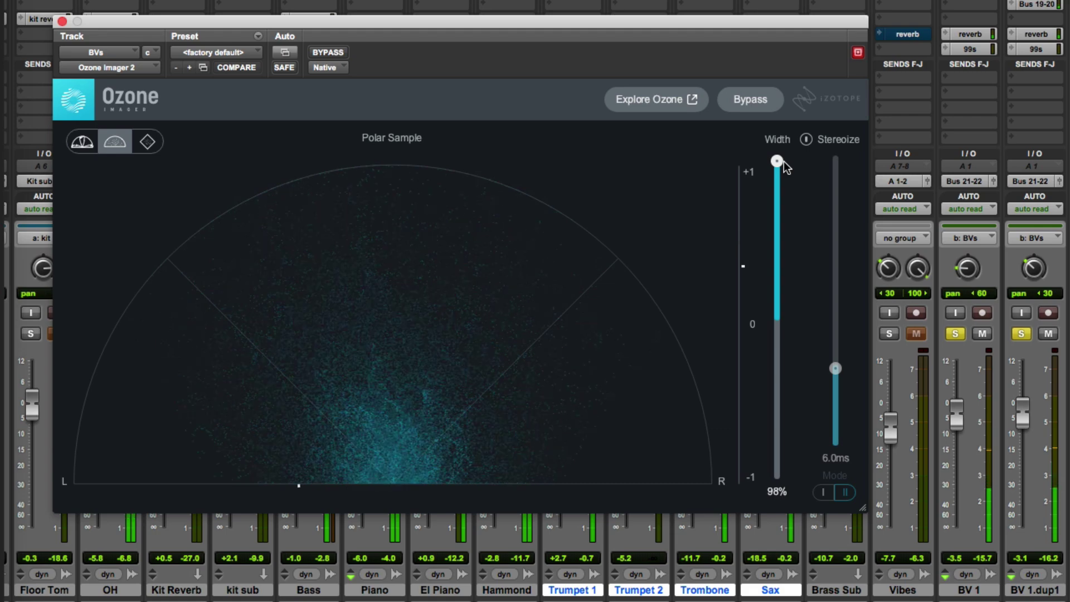
left_click(741, 98)
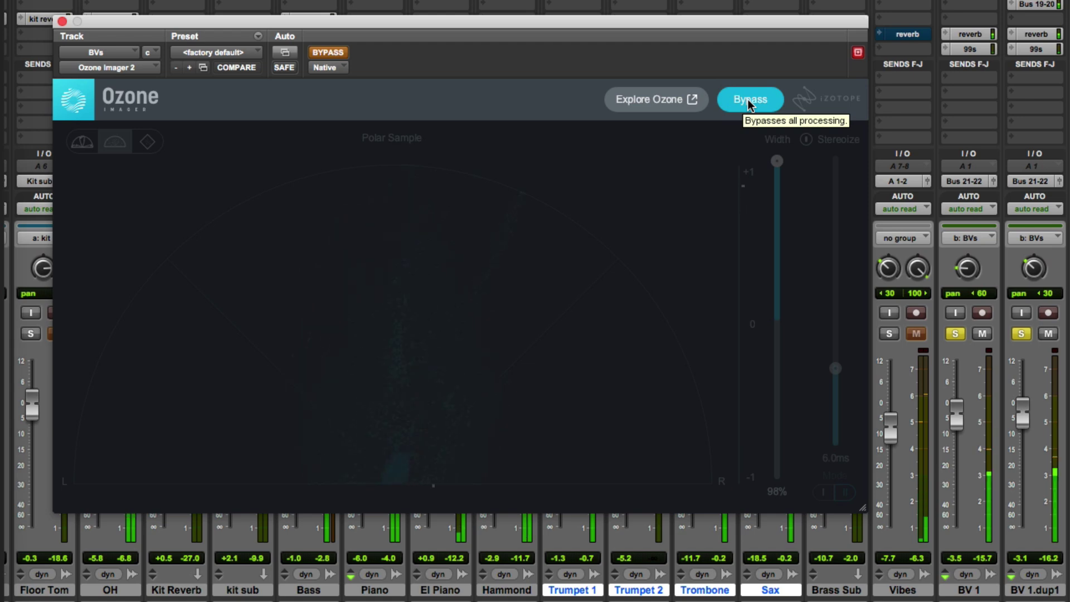
left_click(747, 100)
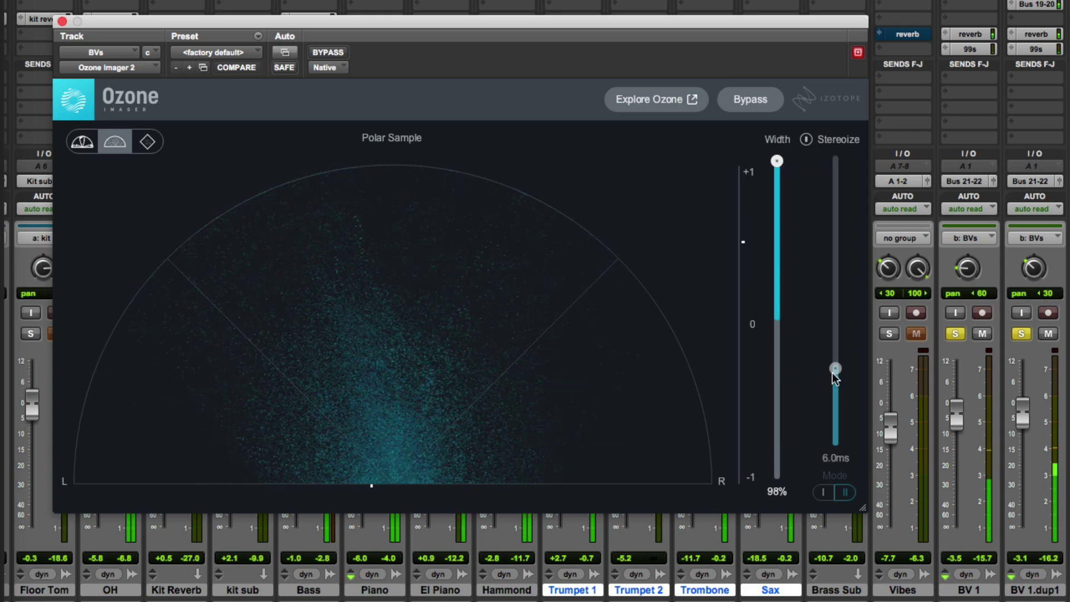
Turn on Stereoize for the backing vocals, lengthen its delay slightly, and A/B against bypass.
left_click(806, 139)
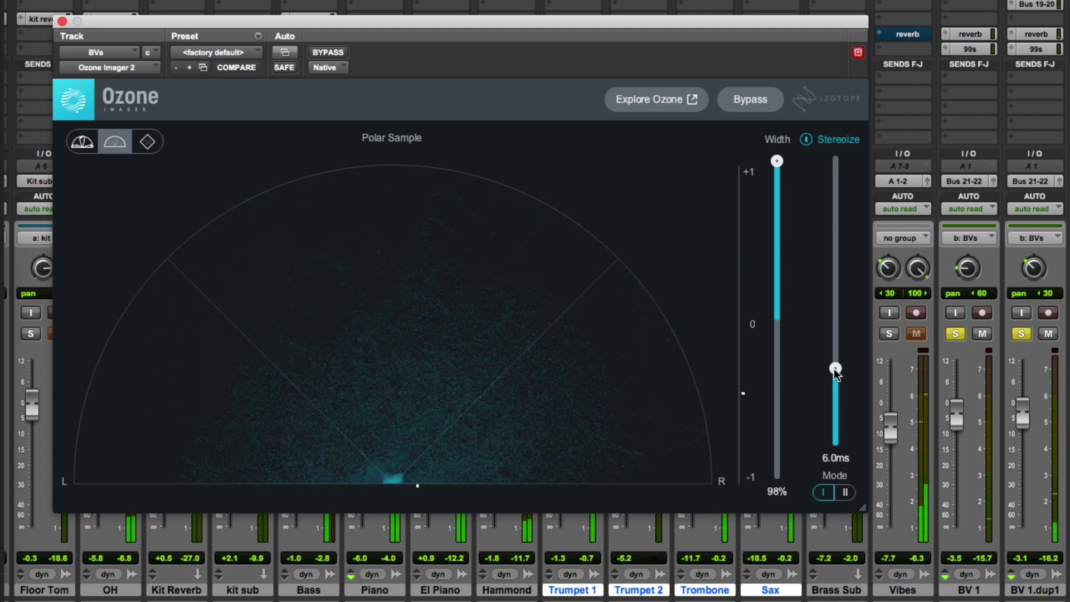
left_click_drag(835, 370, 835, 257)
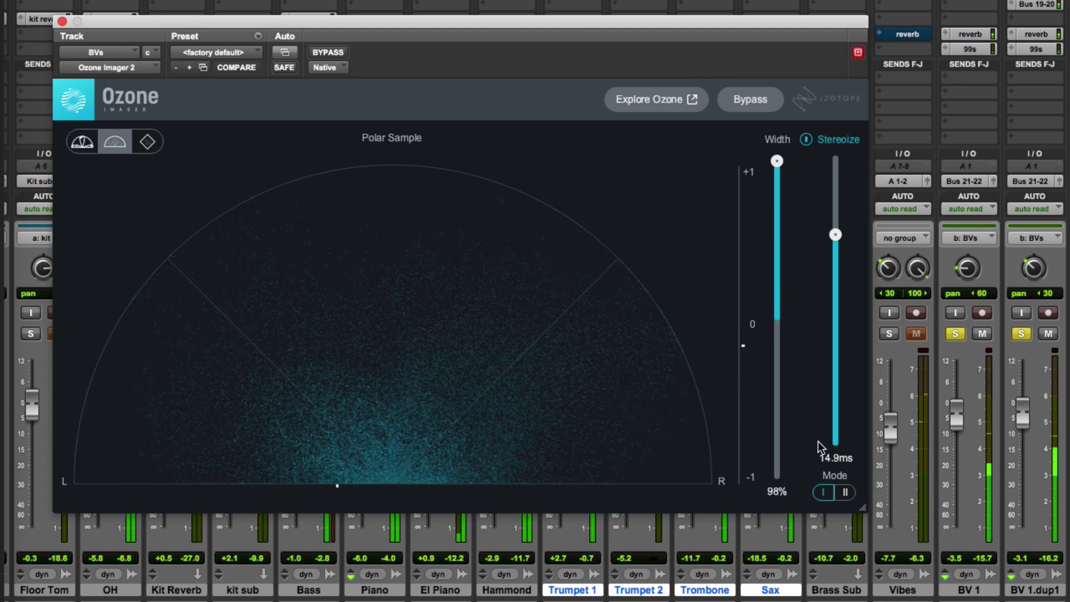
left_click(756, 103)
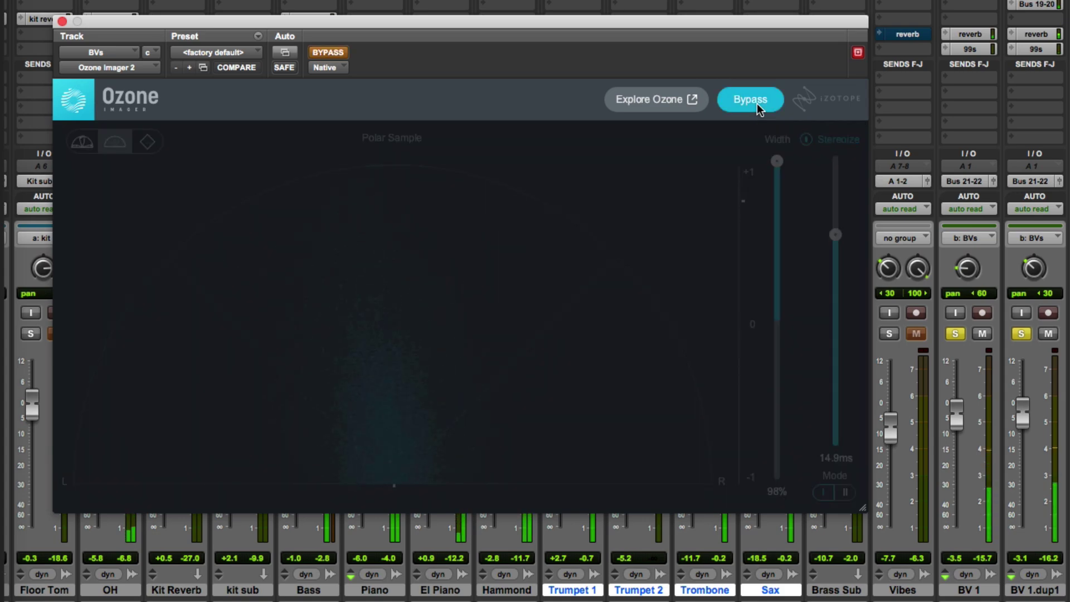
left_click(756, 102)
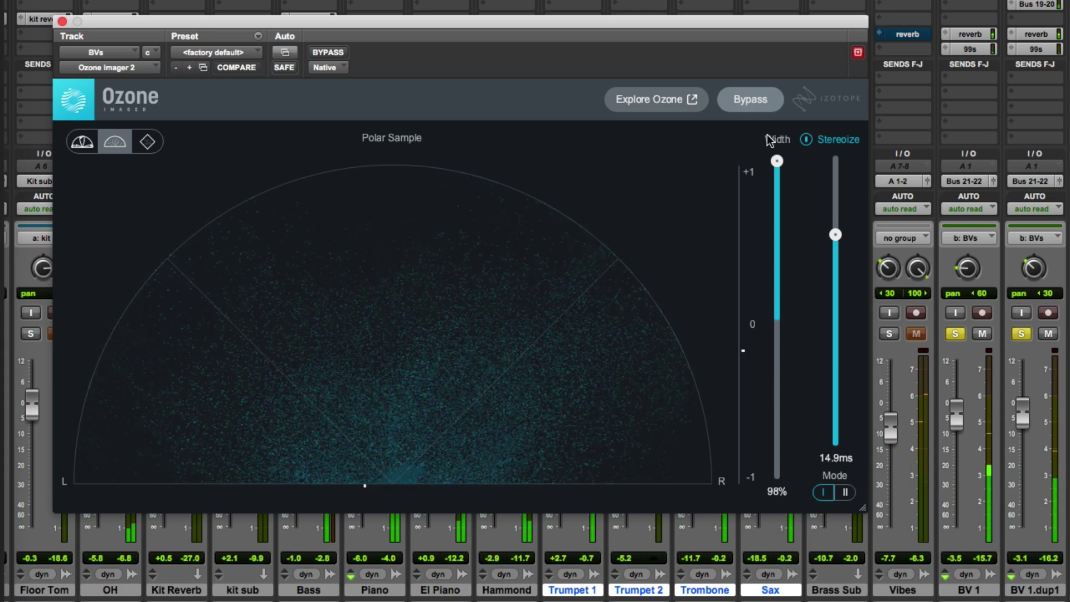
Switch BVs Stereoize to Mode II at 19.2 ms and compare it against bypass.
left_click(844, 492)
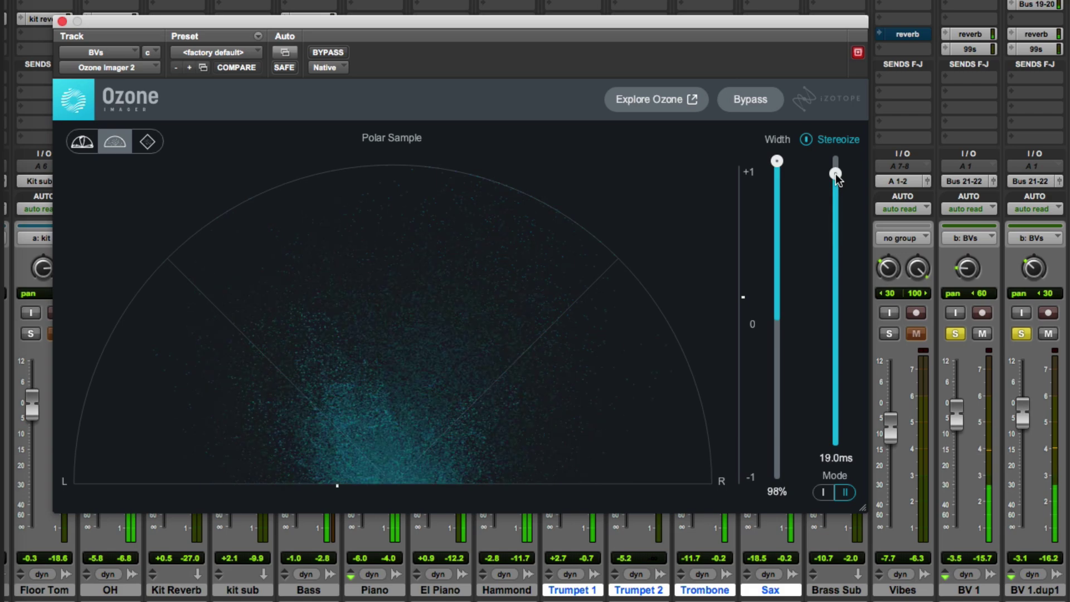
left_click_drag(835, 171, 829, 168)
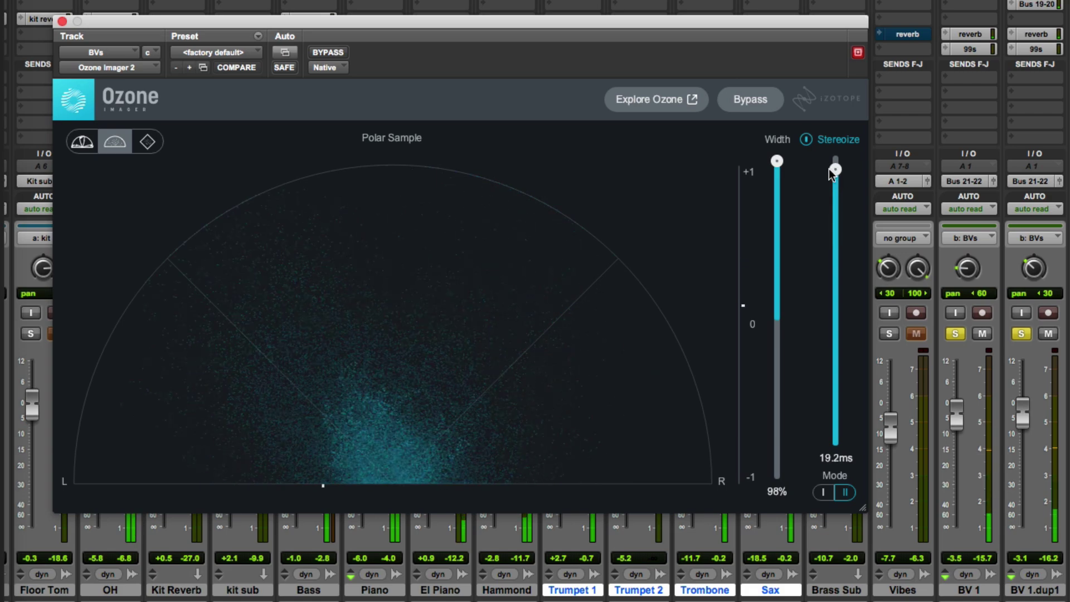
left_click(749, 101)
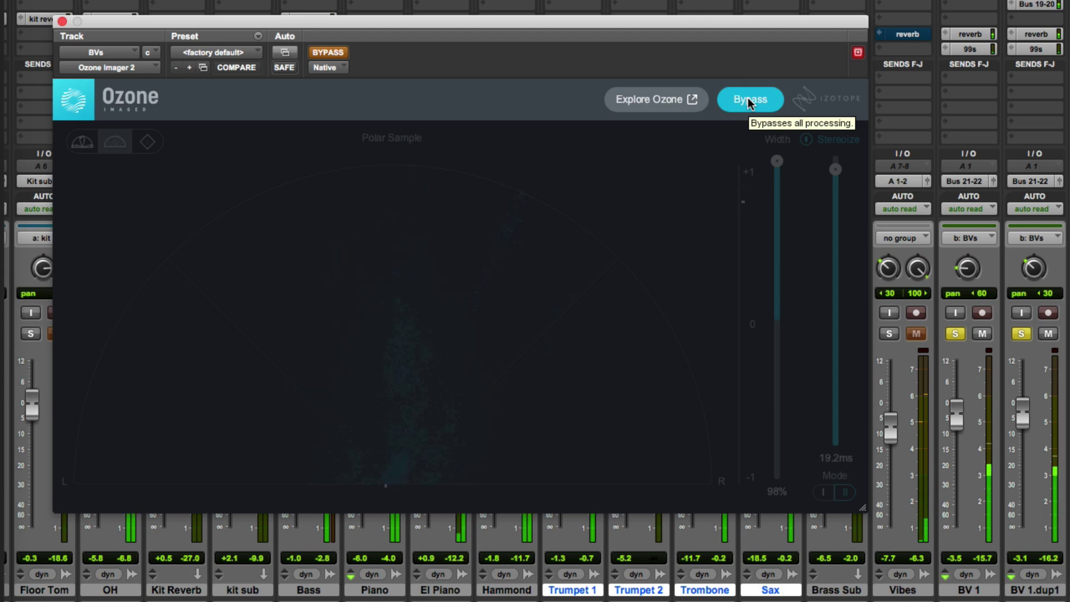
left_click(750, 100)
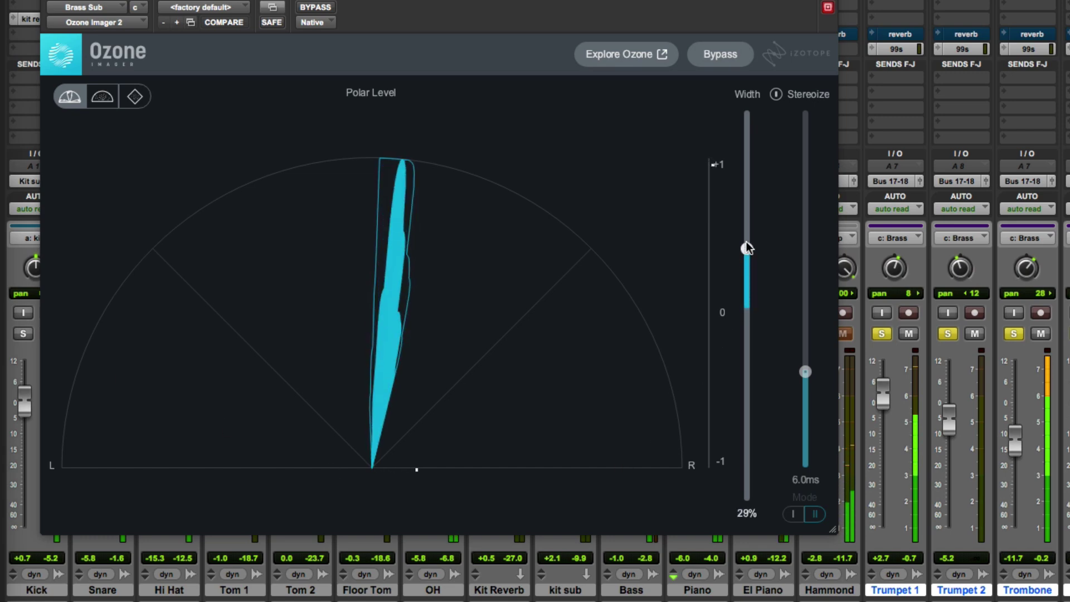
Raise the Brass Sub Width to 96%, then toggle bypass off and on to compare.
left_click_drag(747, 219, 750, 124)
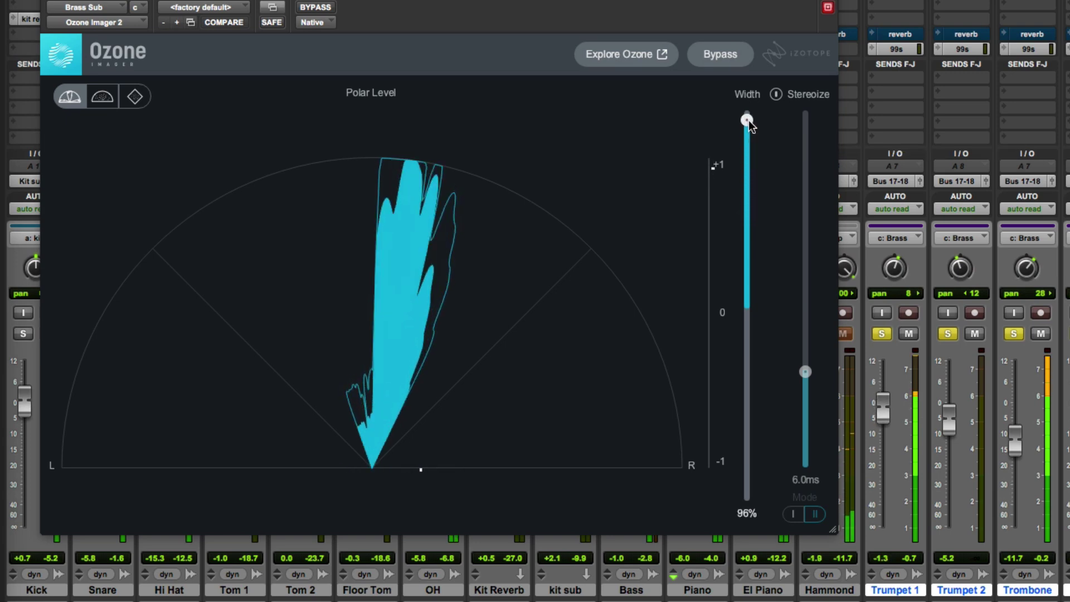
left_click(722, 56)
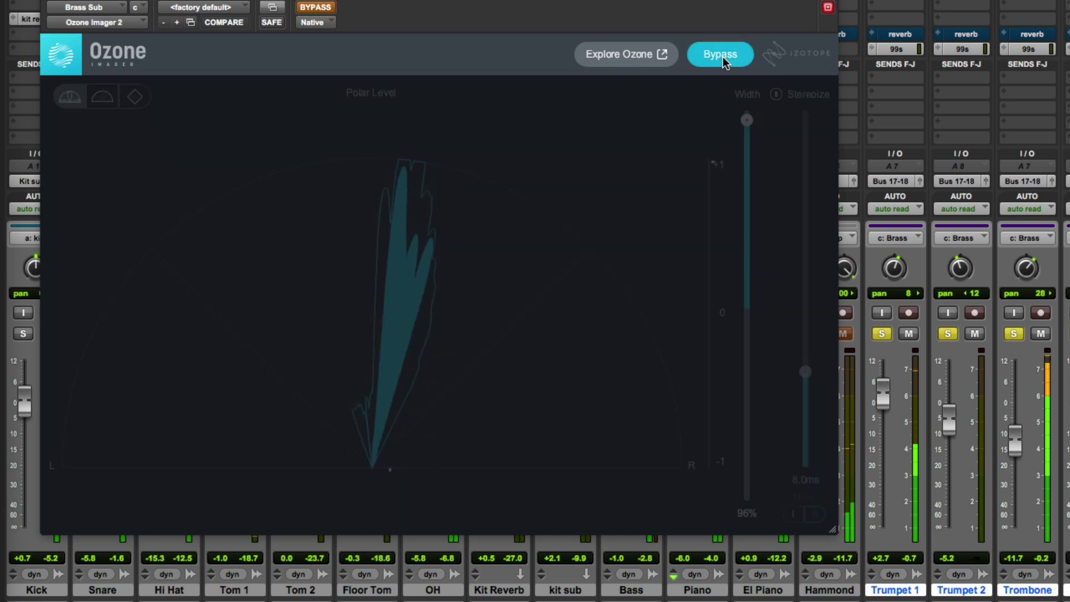
left_click(722, 56)
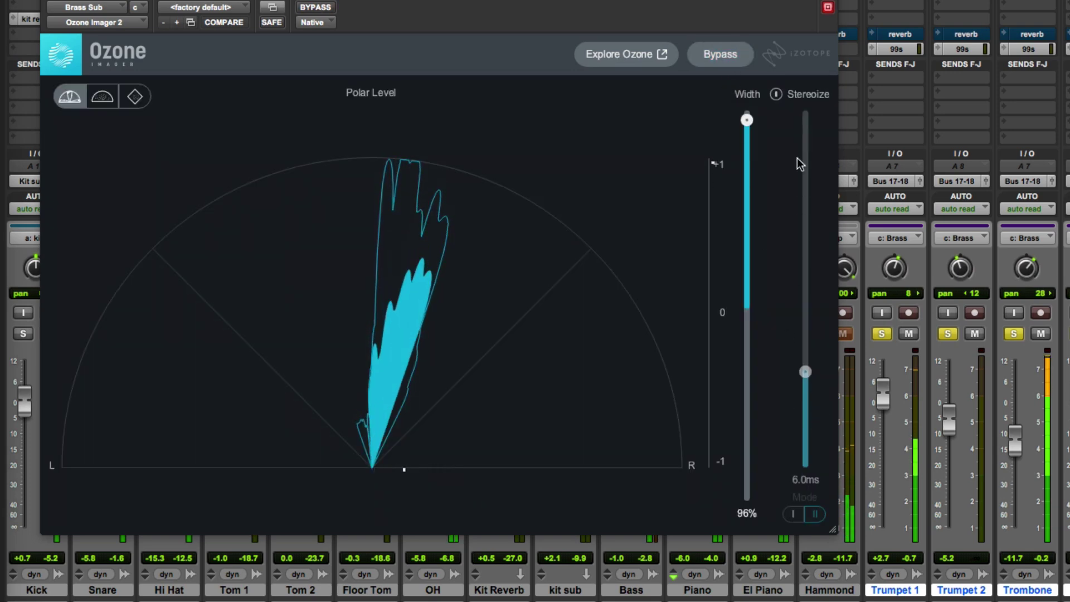
Enable Stereoize on the Brass Sub in Mode I, raising its delay to 15.6 ms.
left_click(777, 94)
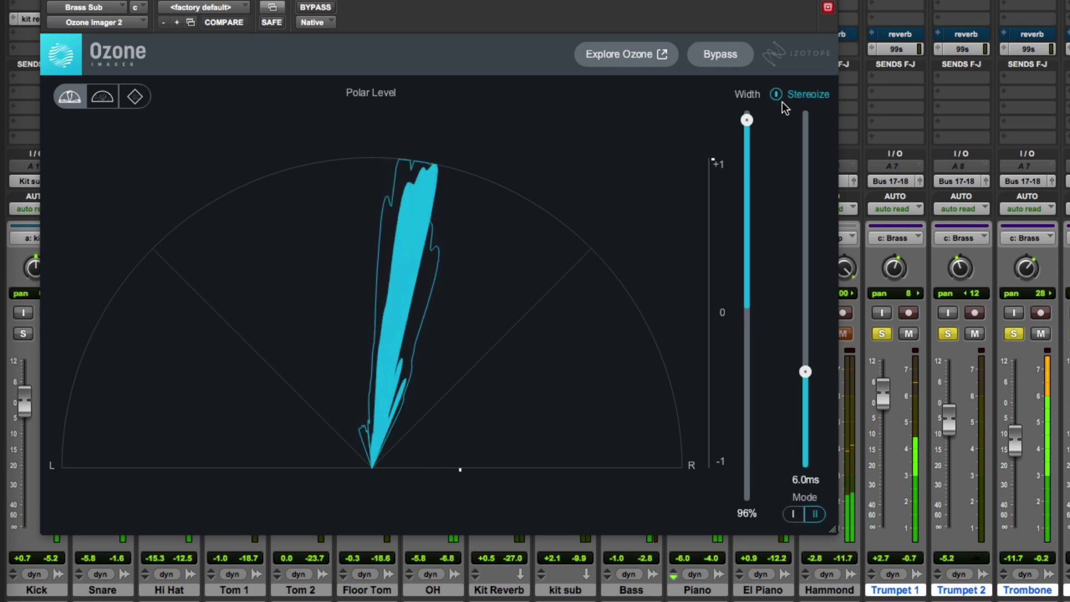
left_click(796, 512)
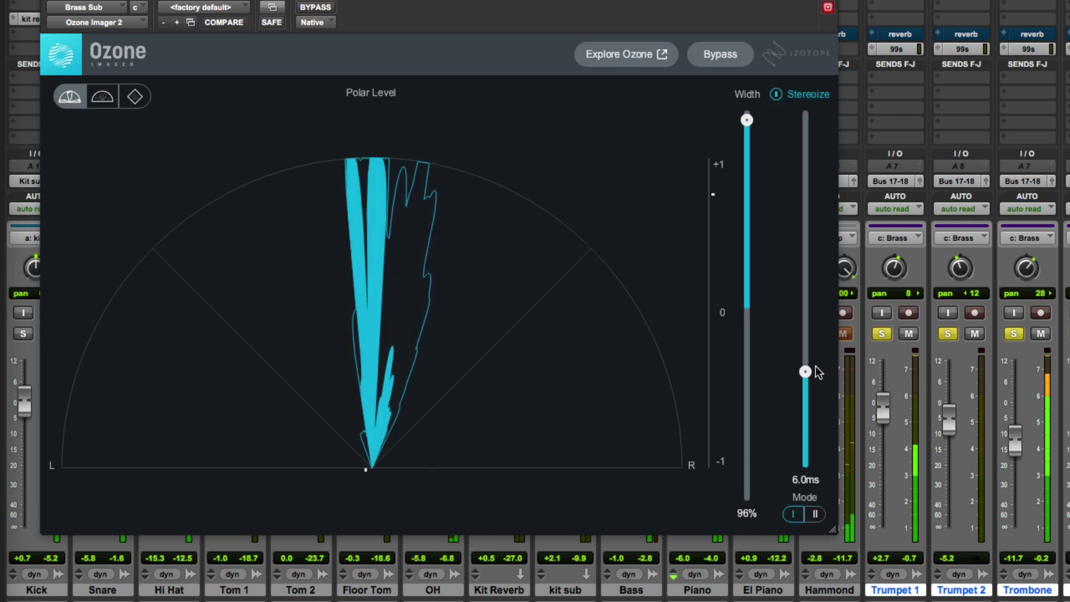
left_click_drag(805, 371, 807, 280)
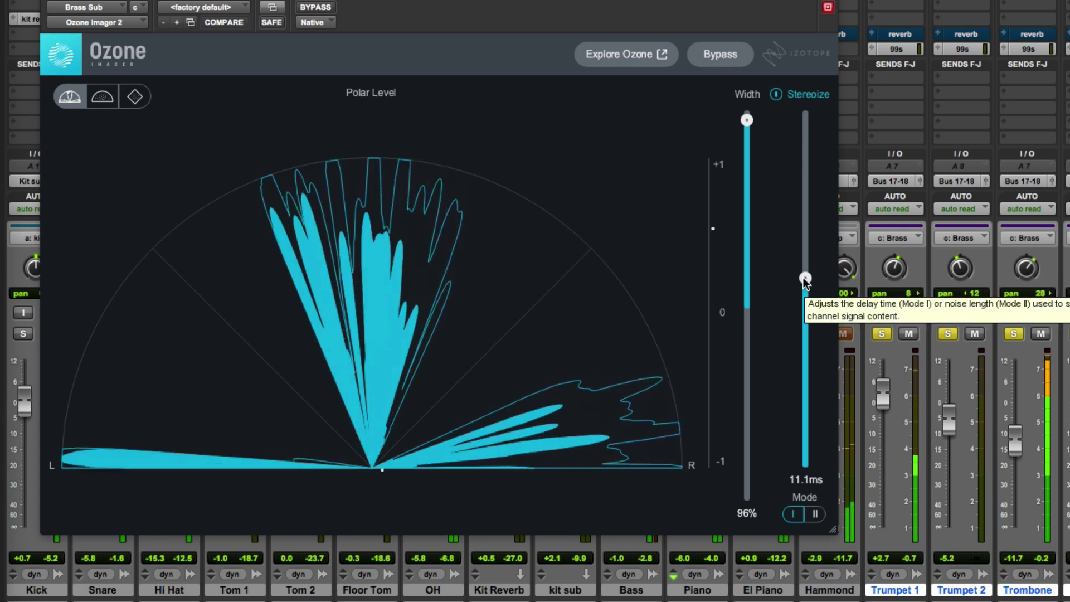
left_click_drag(804, 279, 805, 211)
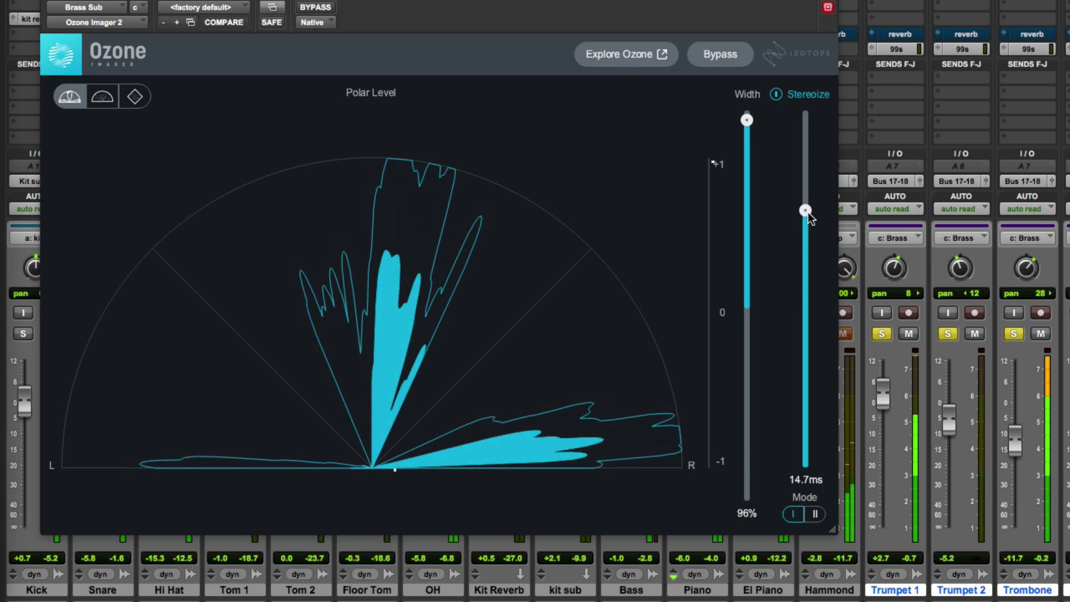
left_click_drag(805, 210, 804, 193)
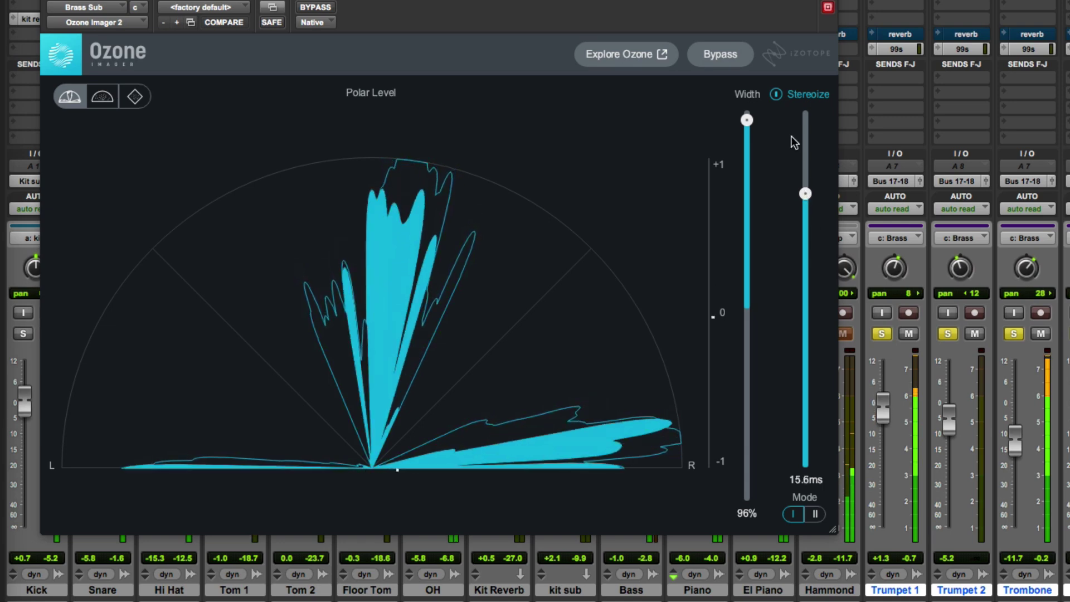
Toggle the Brass Sub imager's bypass twice to compare dry and processed brass.
left_click(720, 55)
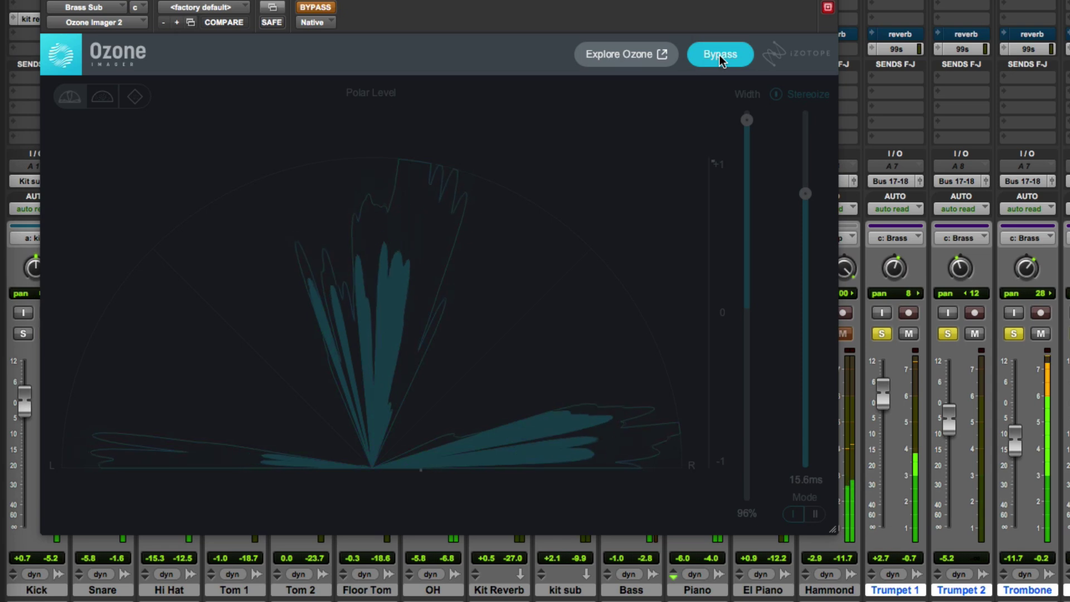
left_click(720, 55)
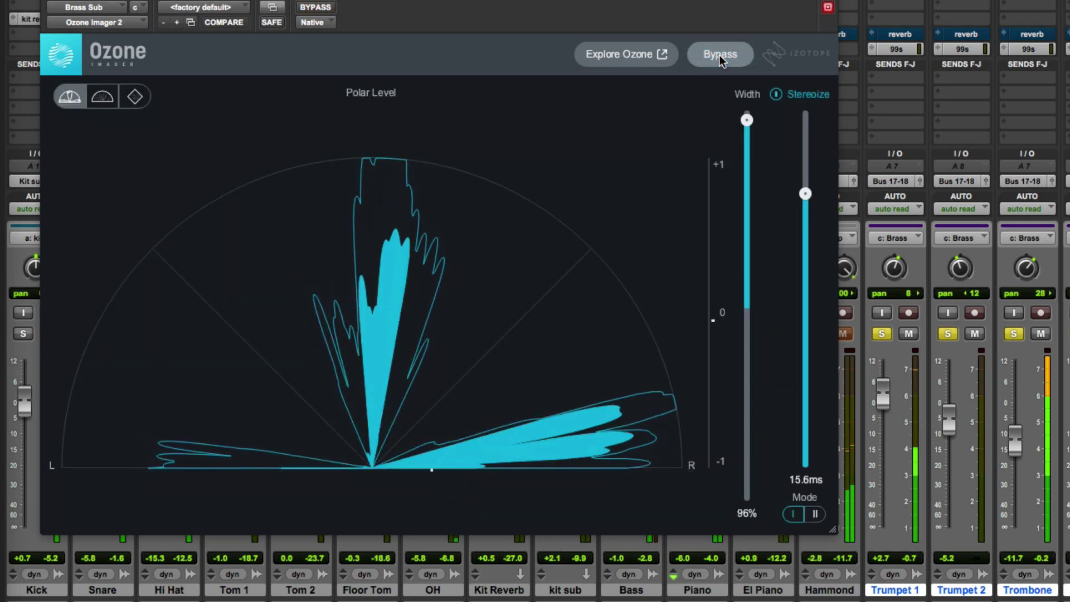
left_click(719, 55)
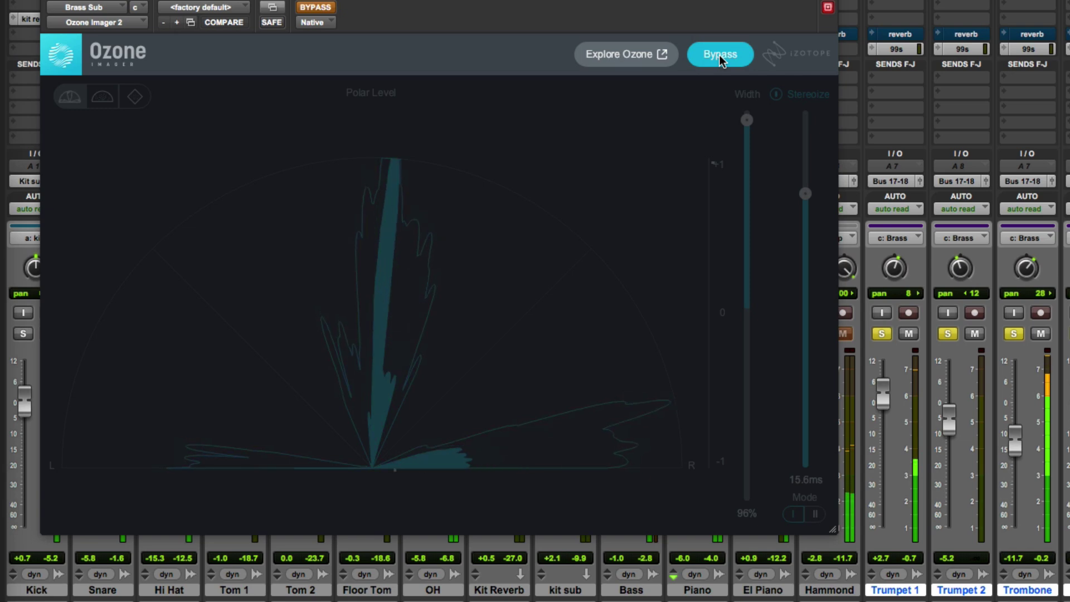
left_click(720, 55)
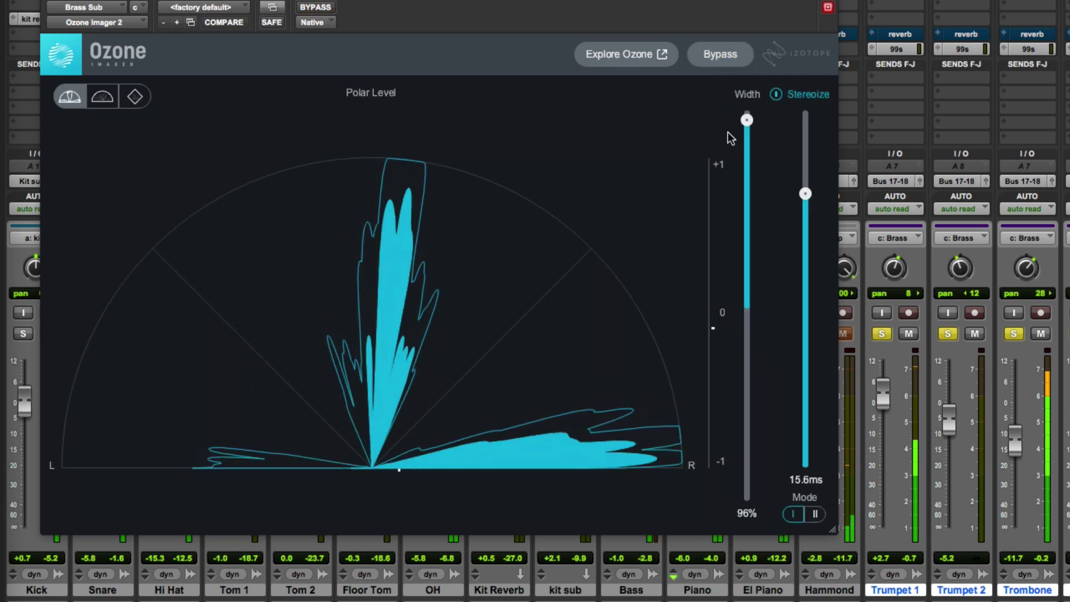
Set Brass Sub Stereoize to Mode II at 17.1 ms, check bypass, then raise to 18.6 ms.
left_click(815, 514)
left_click_drag(804, 193, 804, 166)
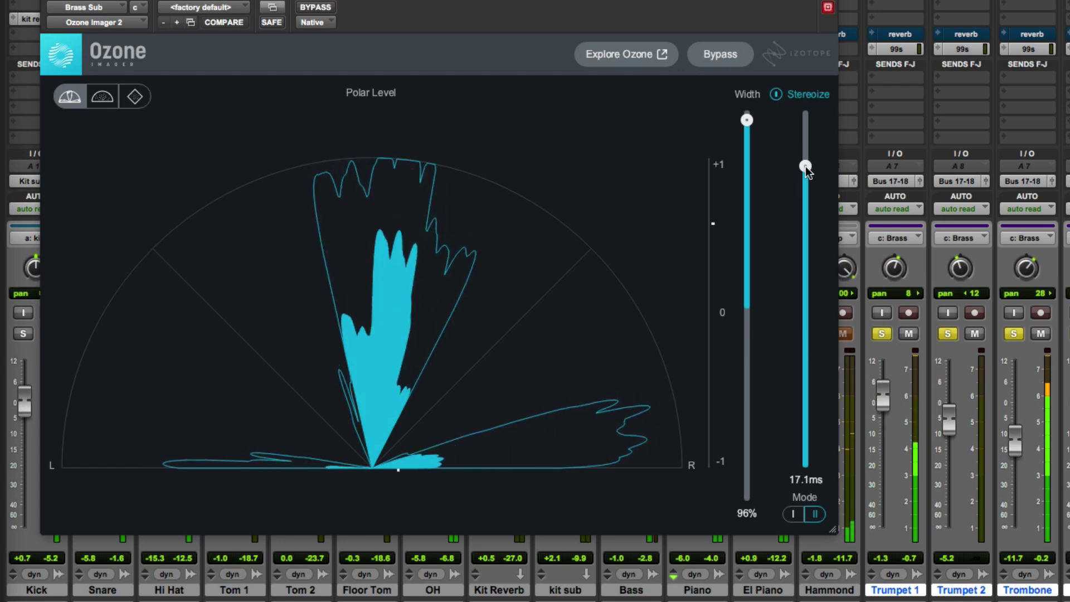
left_click(716, 59)
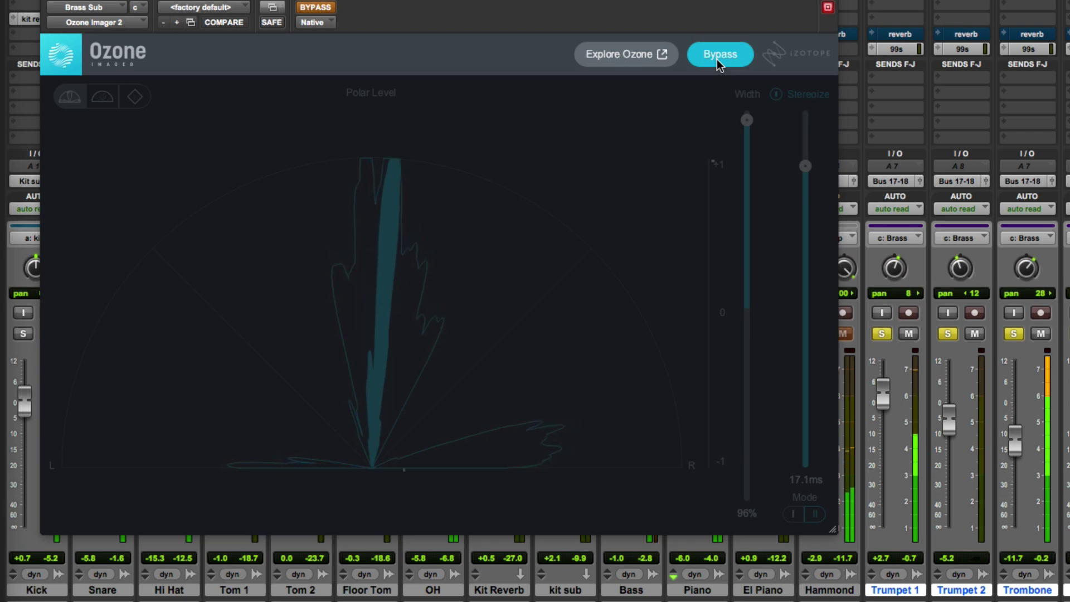
left_click(717, 59)
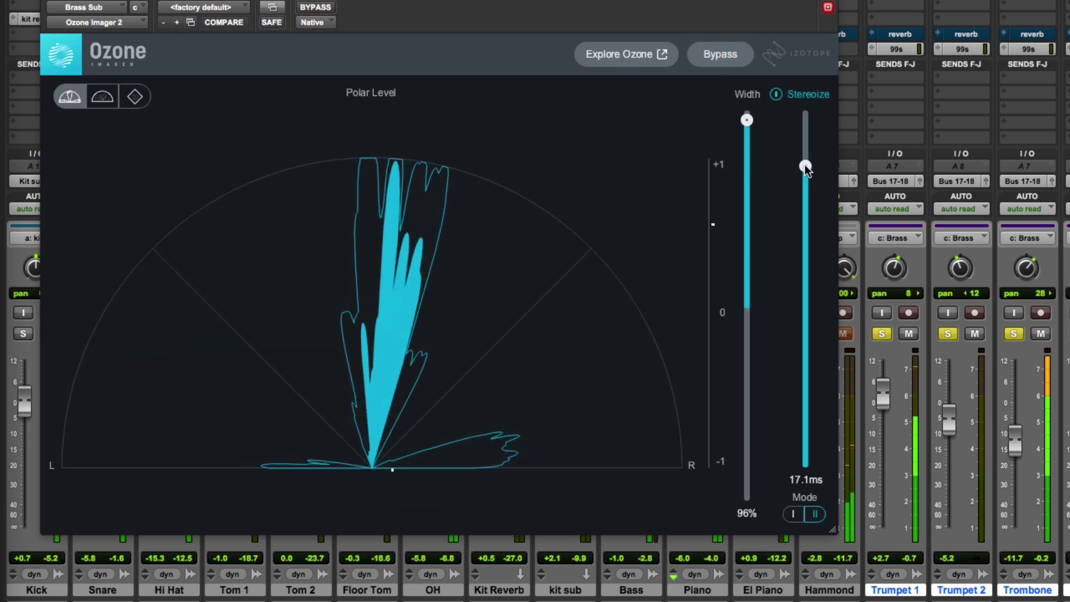
left_click_drag(805, 166, 805, 138)
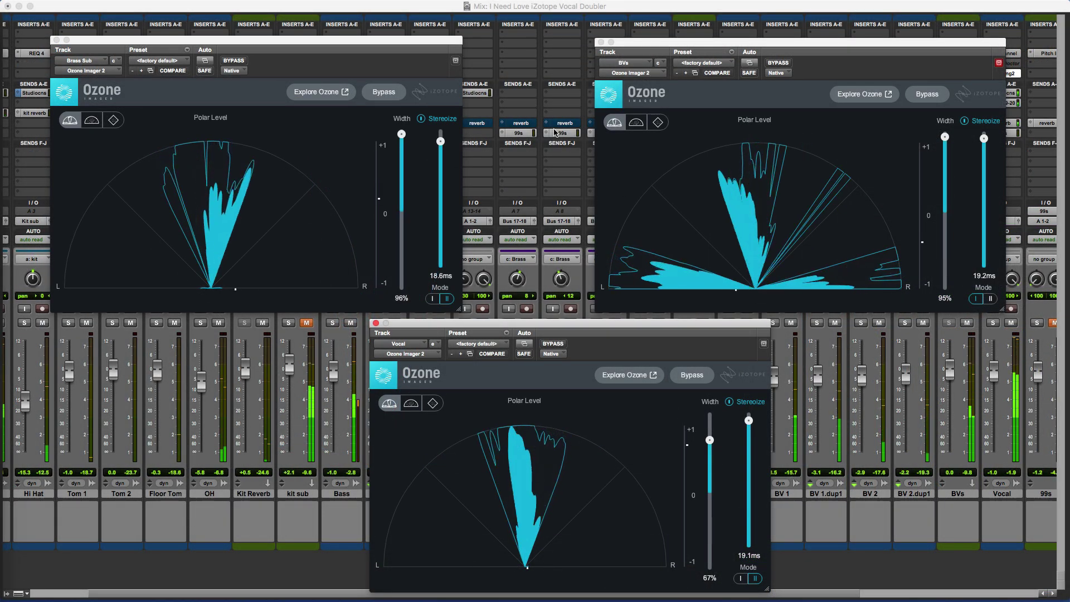
Bypass the Brass Sub, BVs and lead Vocal imagers to hear the unprocessed sound.
left_click(378, 95)
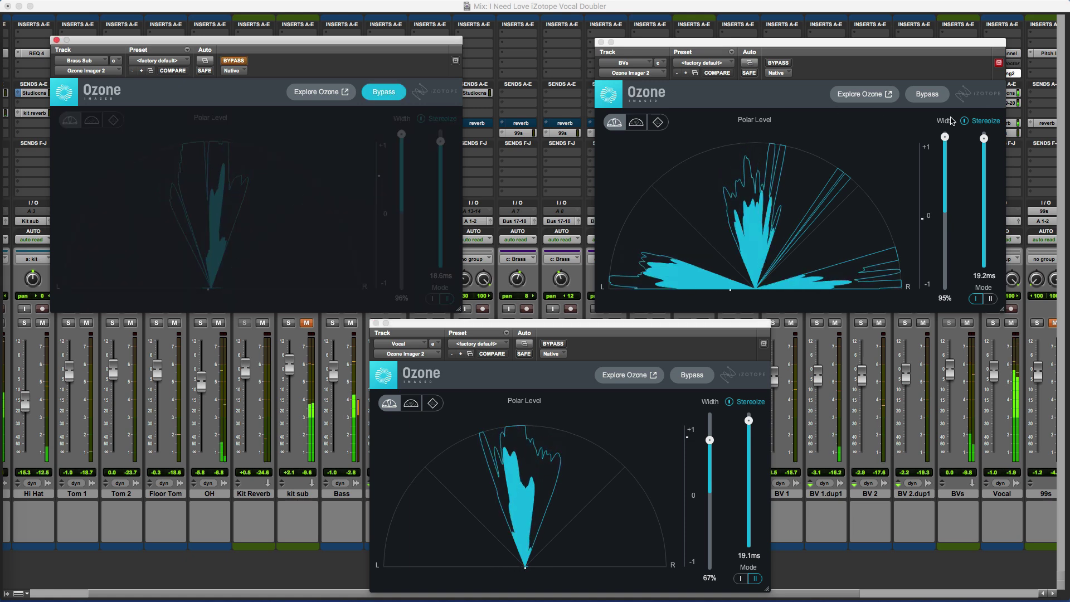
left_click(936, 98)
left_click(691, 375)
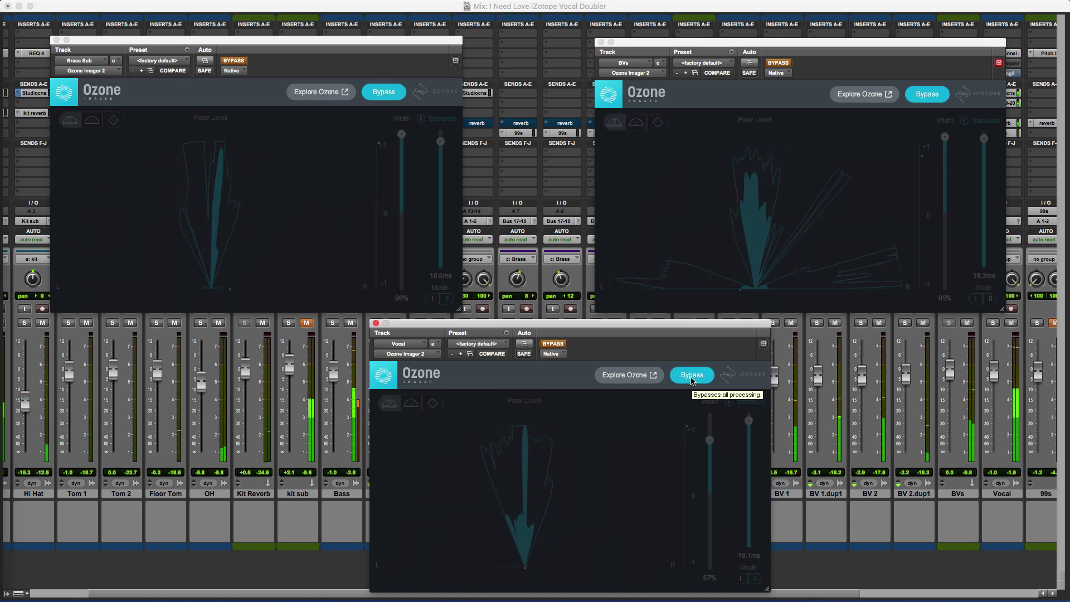
Re-enable the Vocal, Brass Sub and BVs imagers so all three process again.
left_click(692, 376)
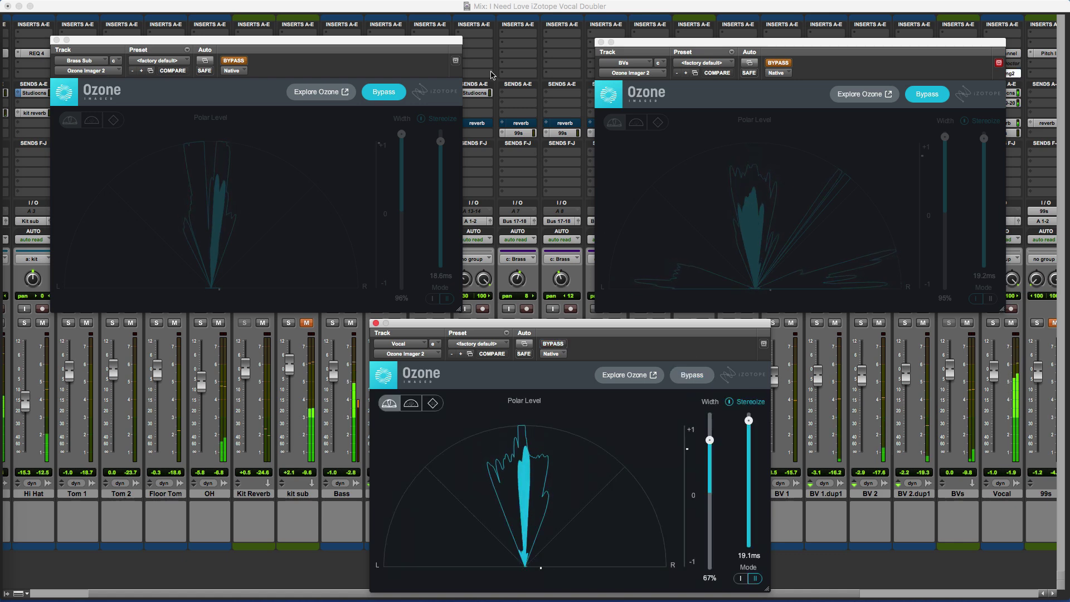
left_click(397, 90)
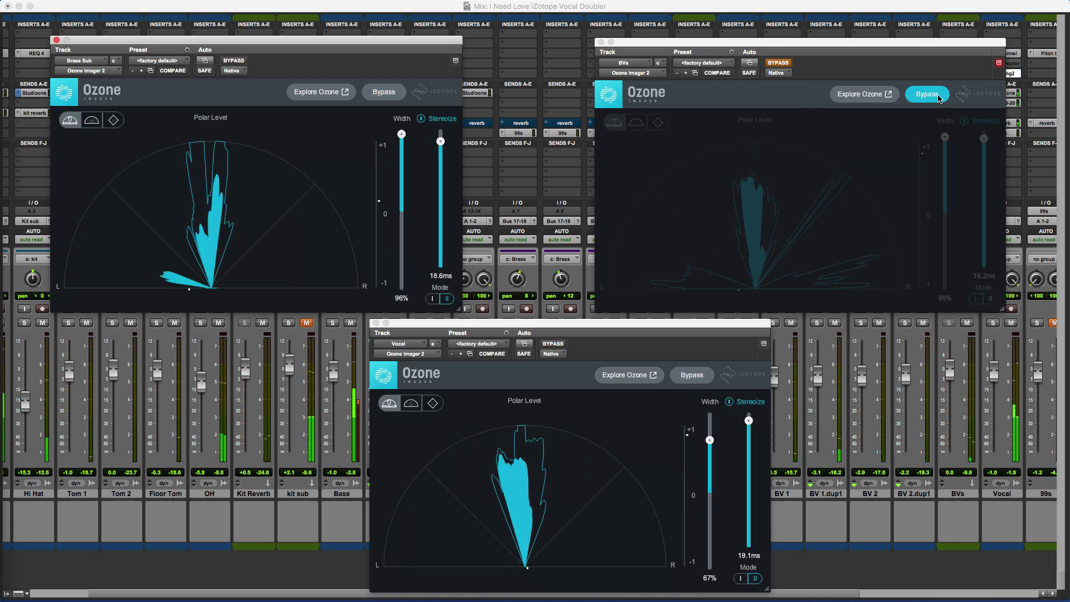
left_click(926, 96)
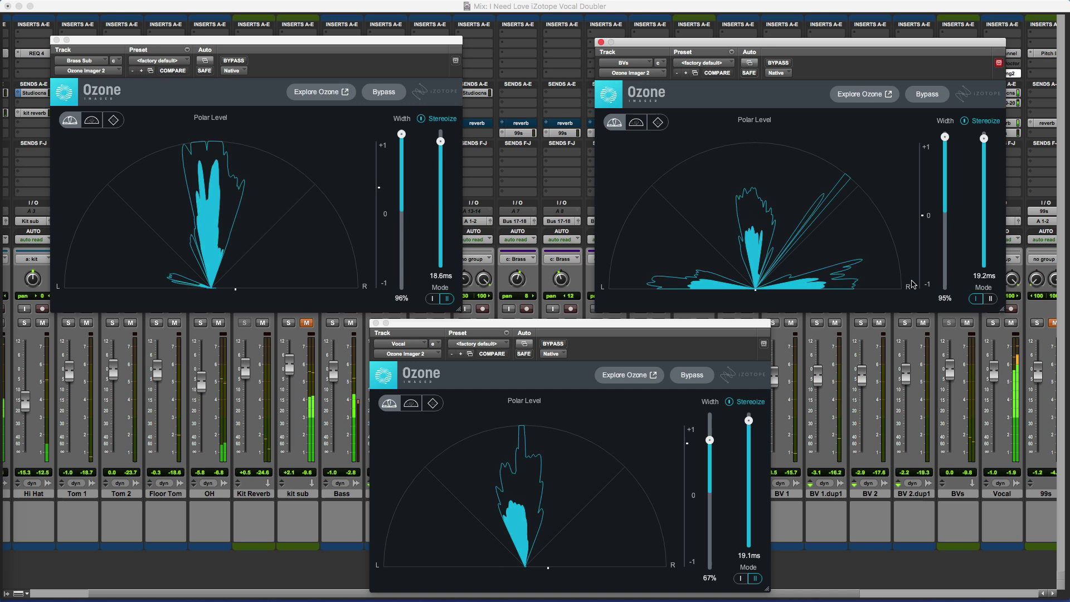